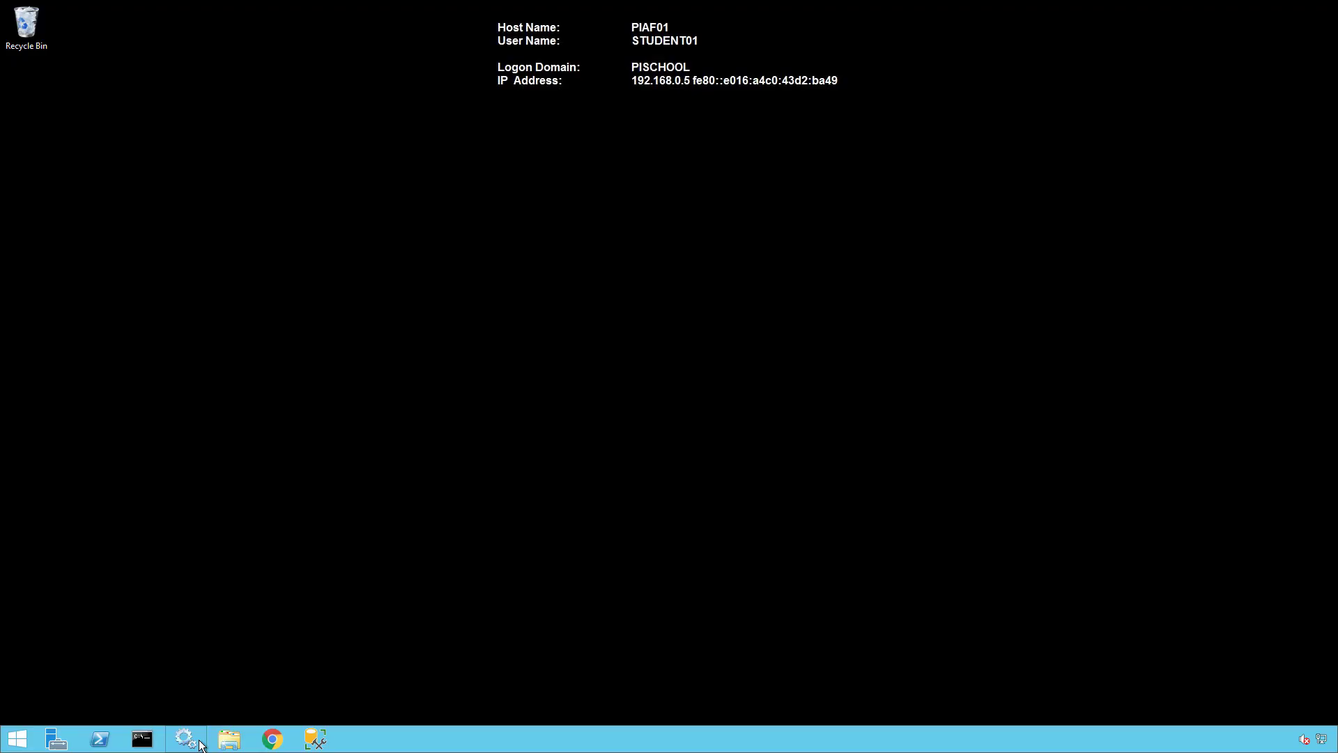
Stop the PI AF Application Service on PIAF01 from the Services console
{"action": "left_click", "coordinate": [199, 743]}
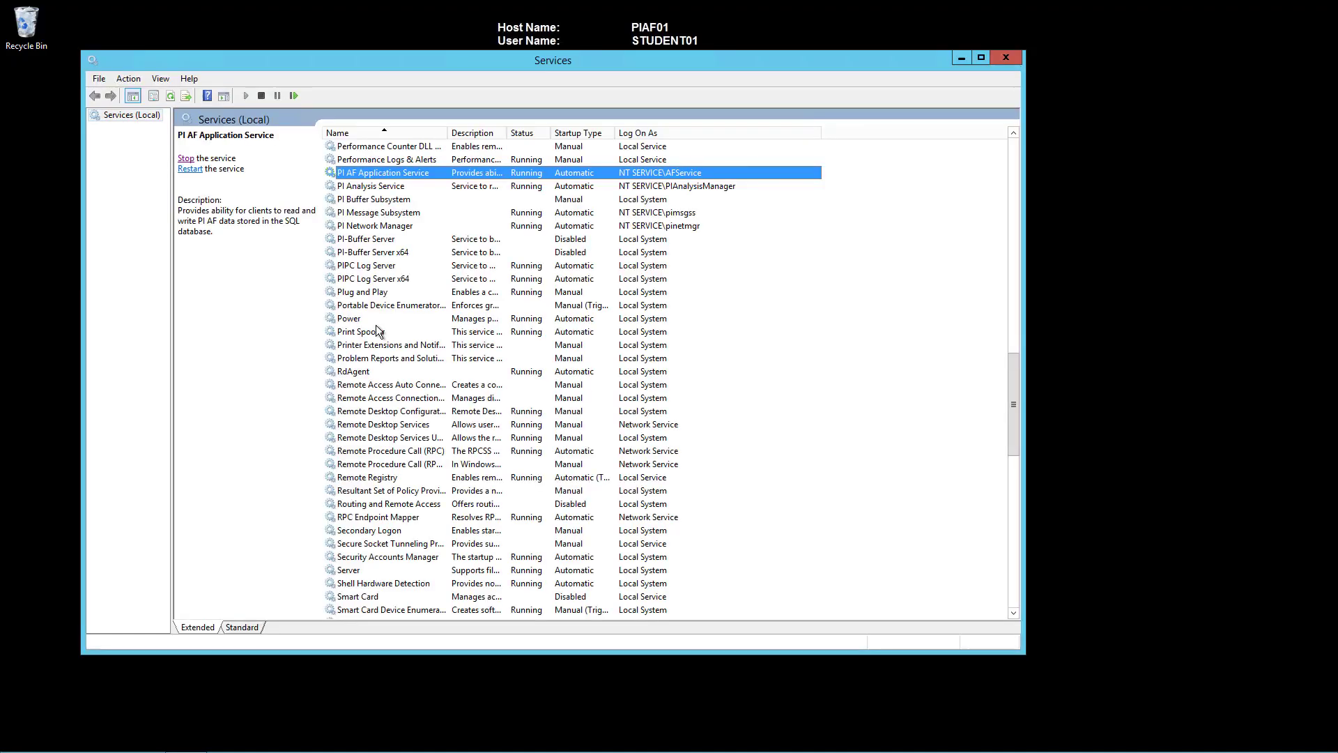
{"action": "left_click", "coordinate": [186, 159]}
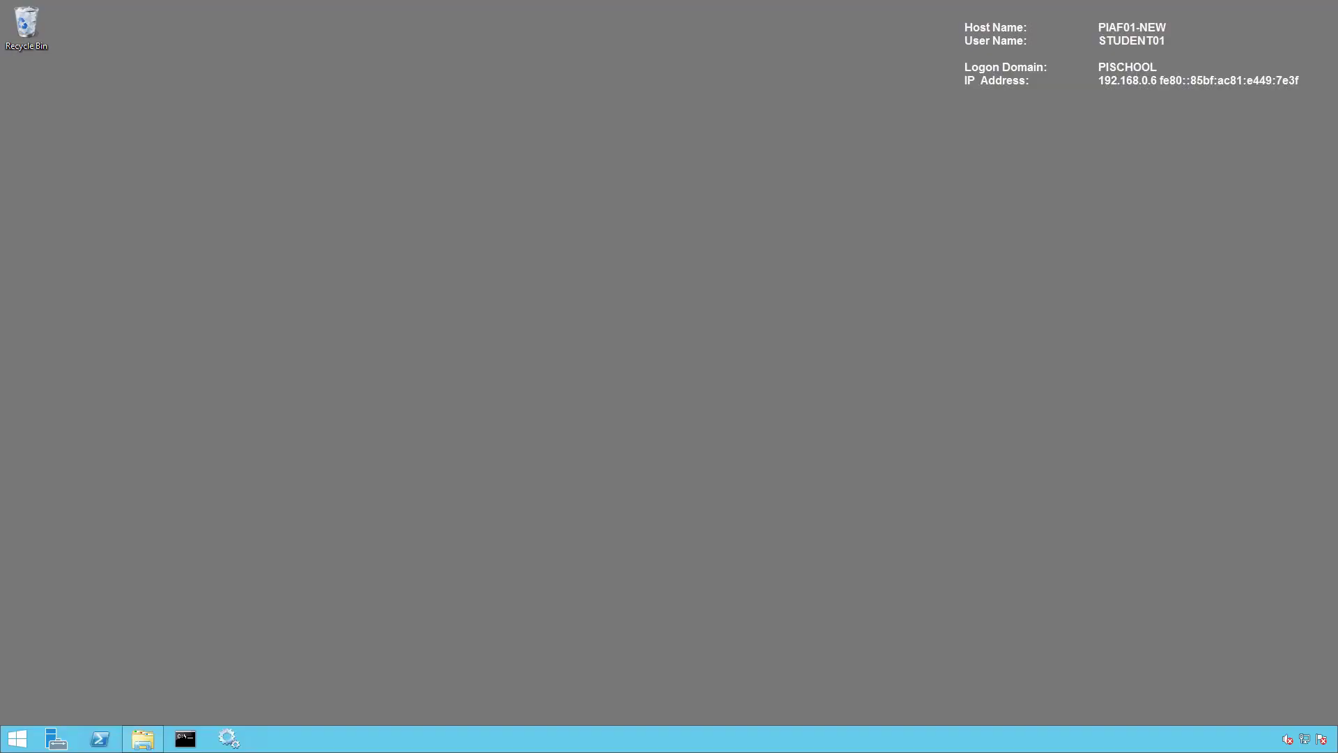
Run PI-Server_2018-SP2_.exe from Downloads > Install kits as administrator
{"action": "left_click", "coordinate": [142, 738]}
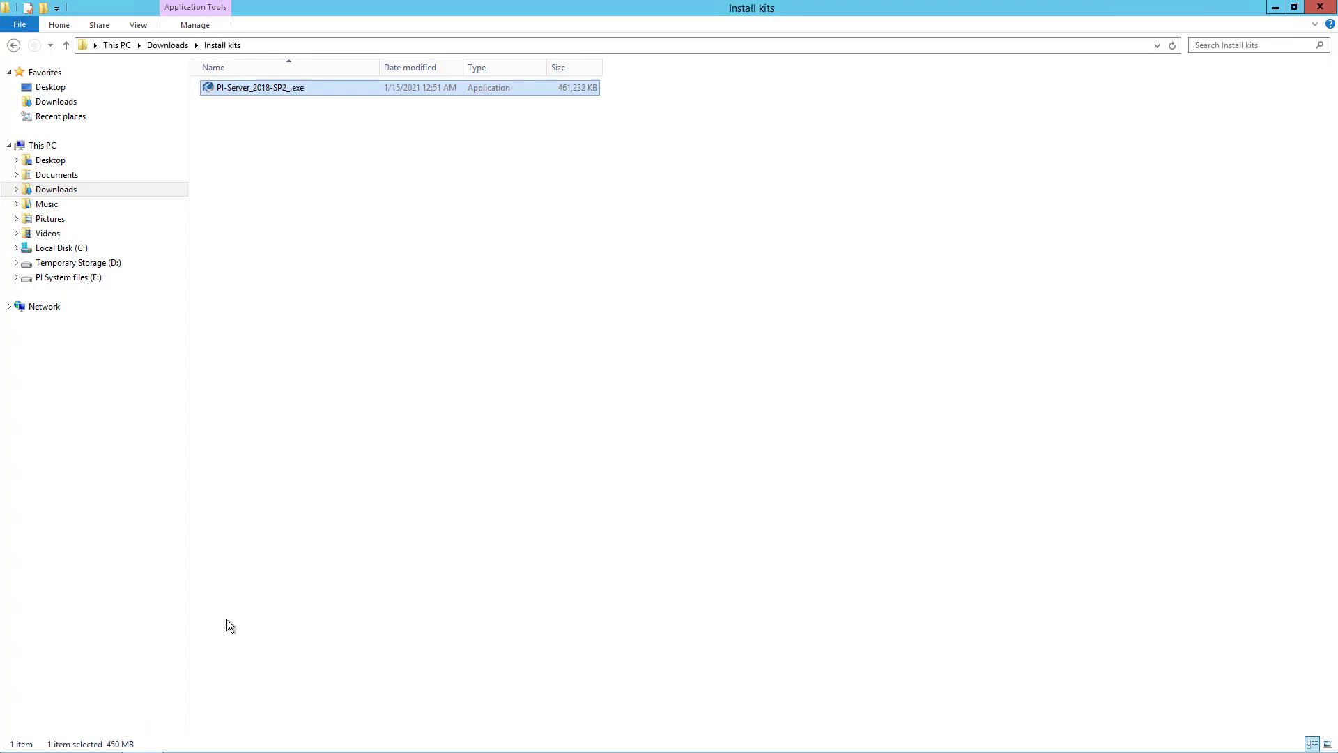
{"action": "right_click", "coordinate": [364, 90]}
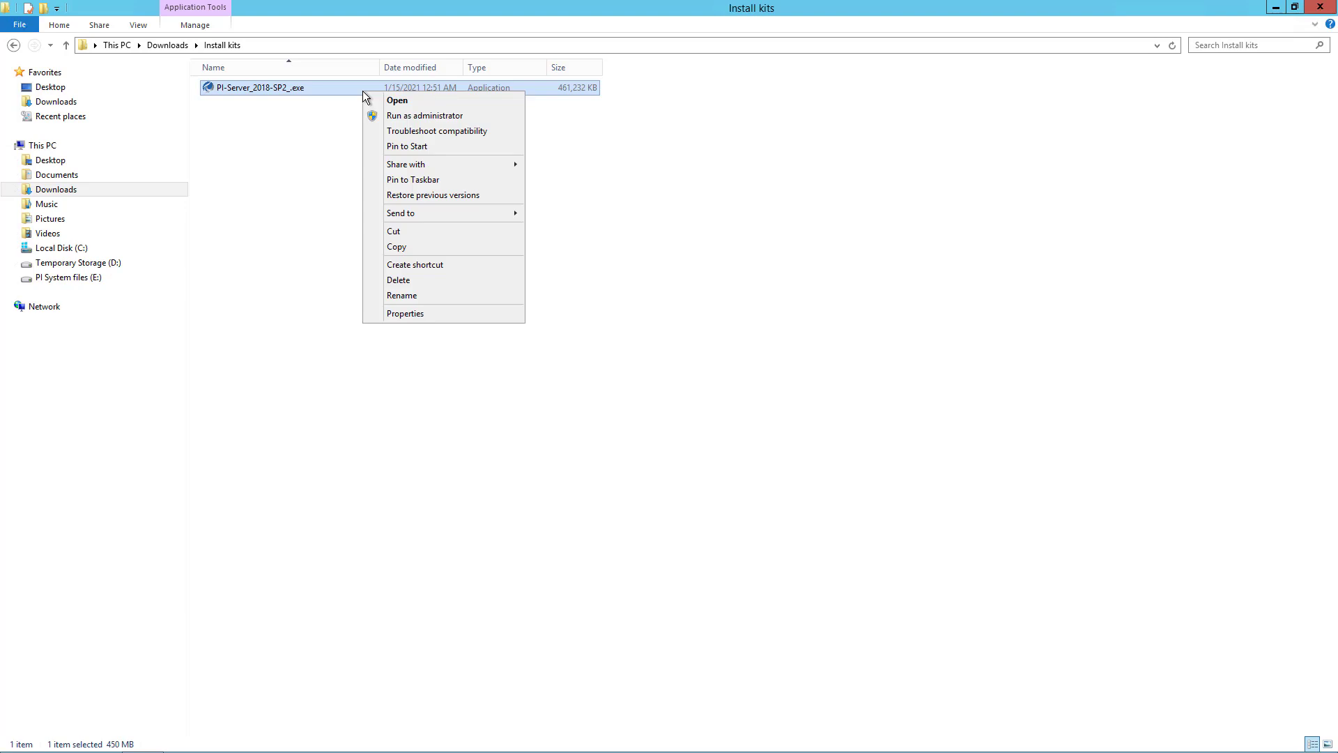
{"action": "left_click", "coordinate": [471, 117]}
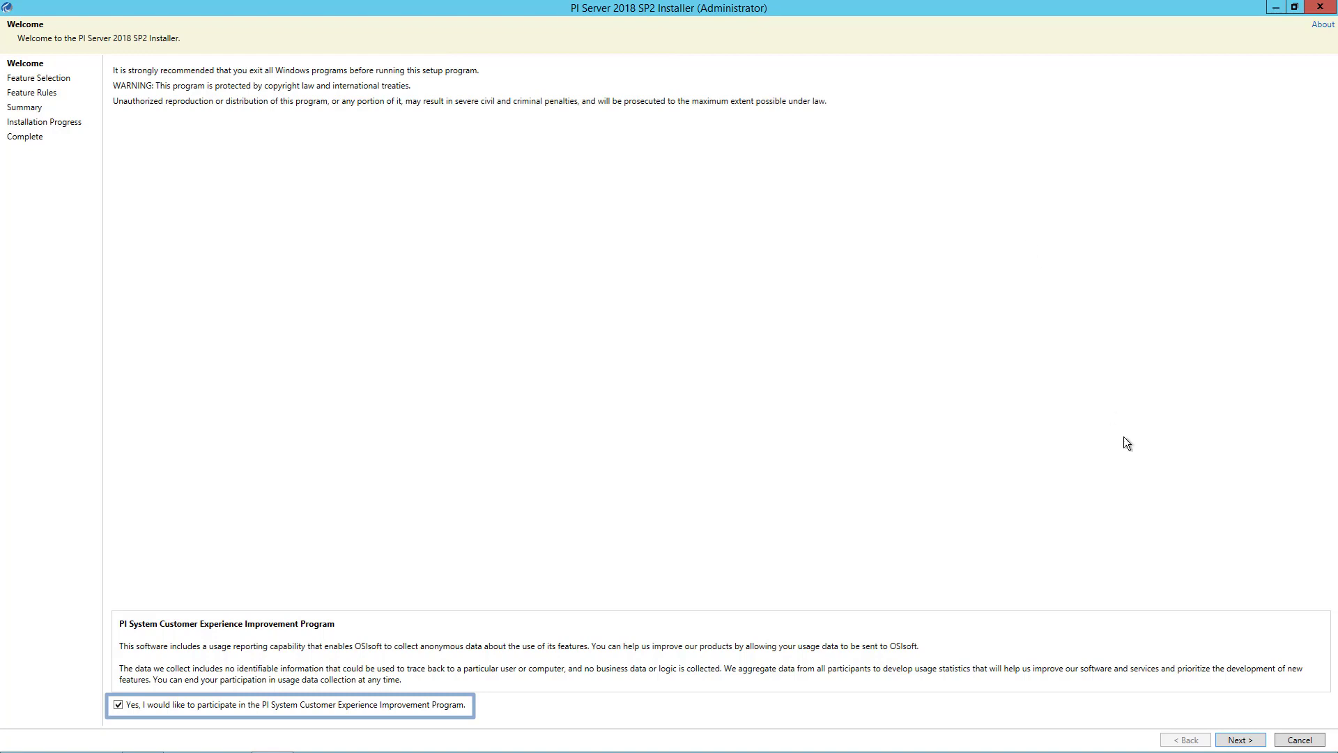
Pass the Welcome page, select the AF Server role, and show the Individual Features list
{"action": "left_click", "coordinate": [1242, 741]}
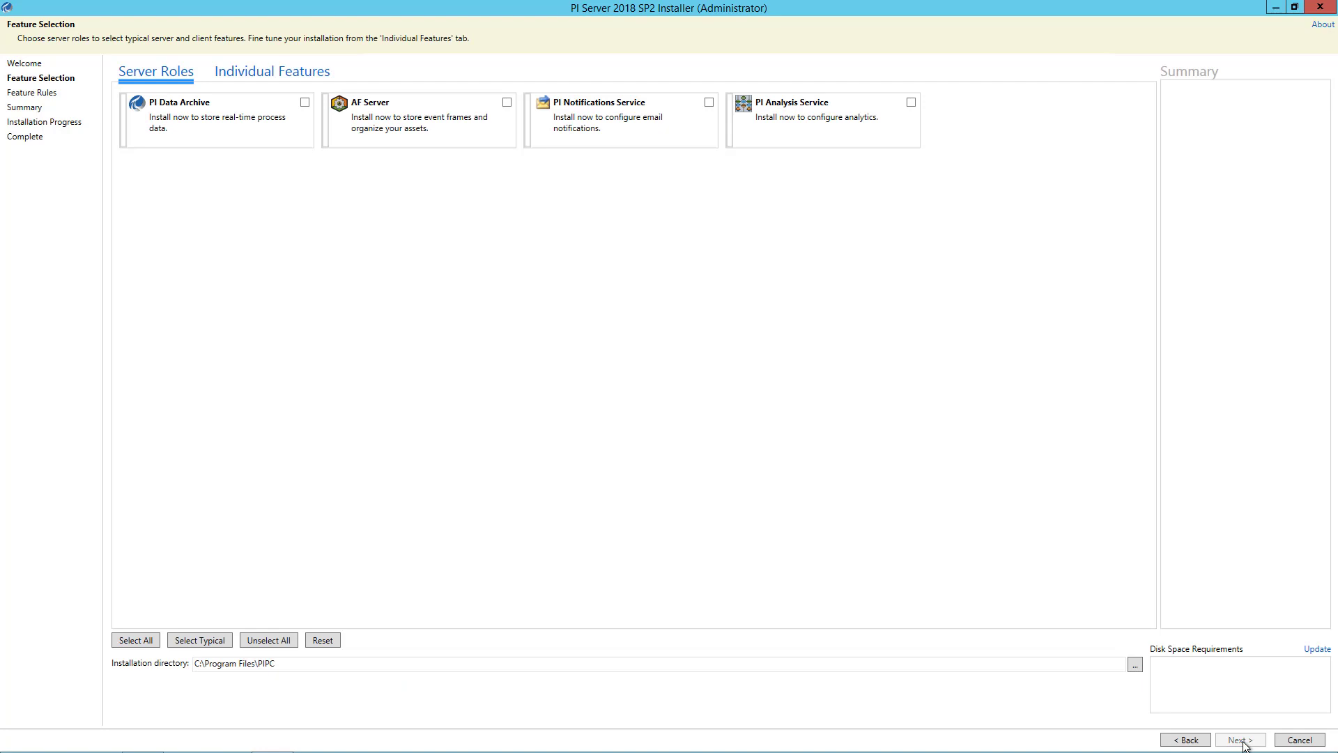
{"action": "left_click", "coordinate": [507, 103]}
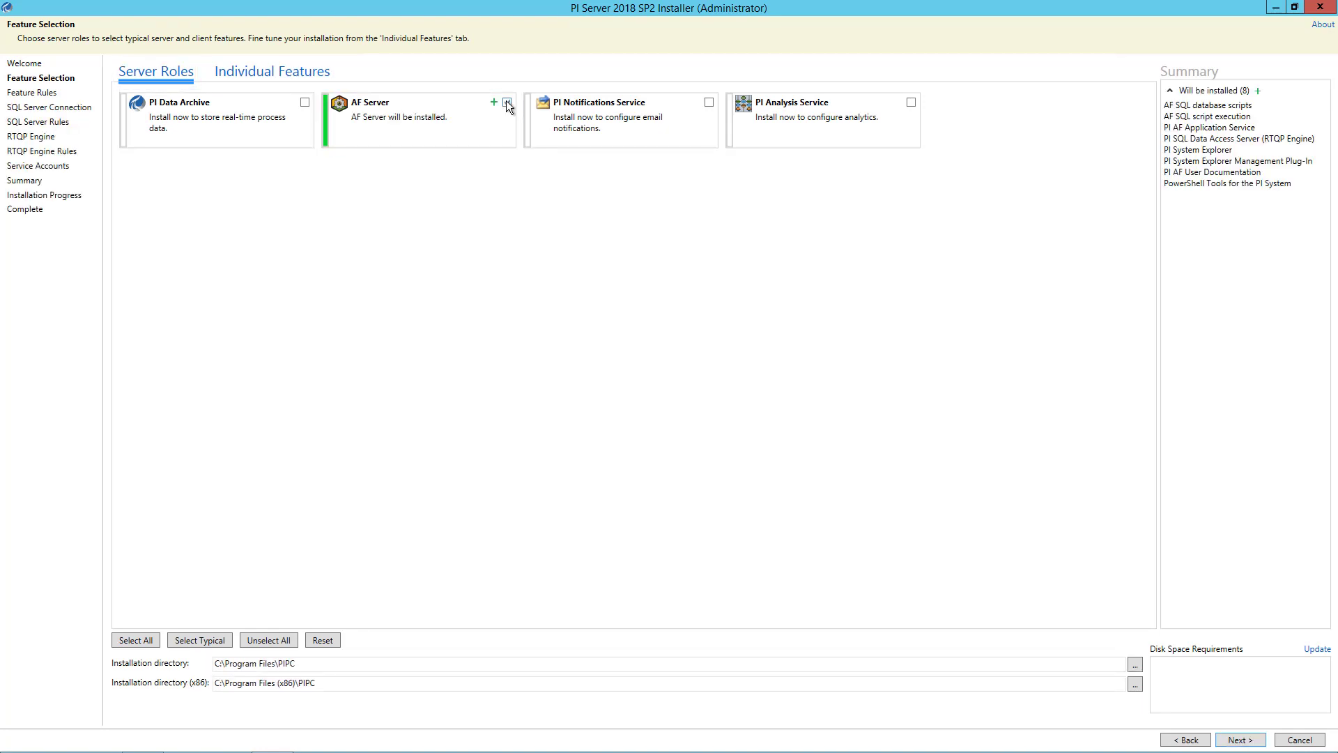
{"action": "left_click", "coordinate": [311, 78]}
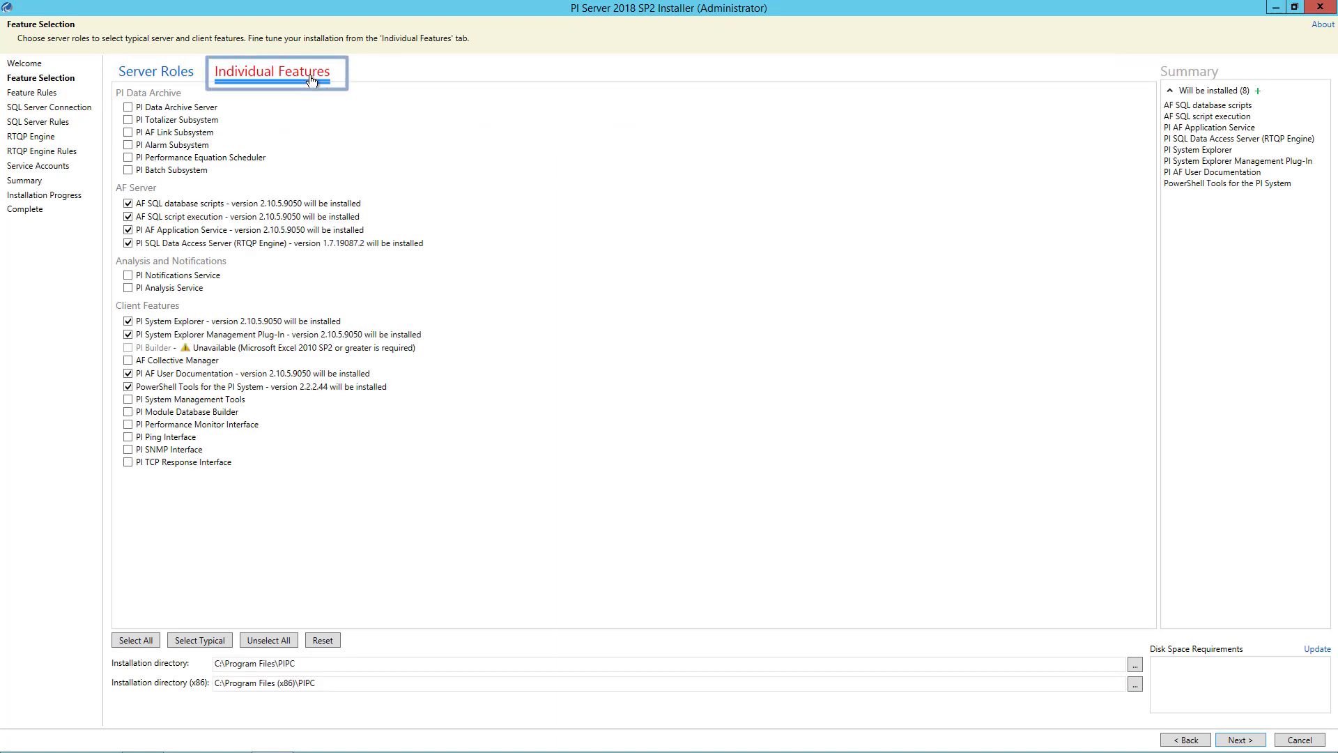
Deselect AF SQL script execution and PI SQL Data Access Server (RTQP Engine), leaving 6 features
{"action": "left_click", "coordinate": [129, 216]}
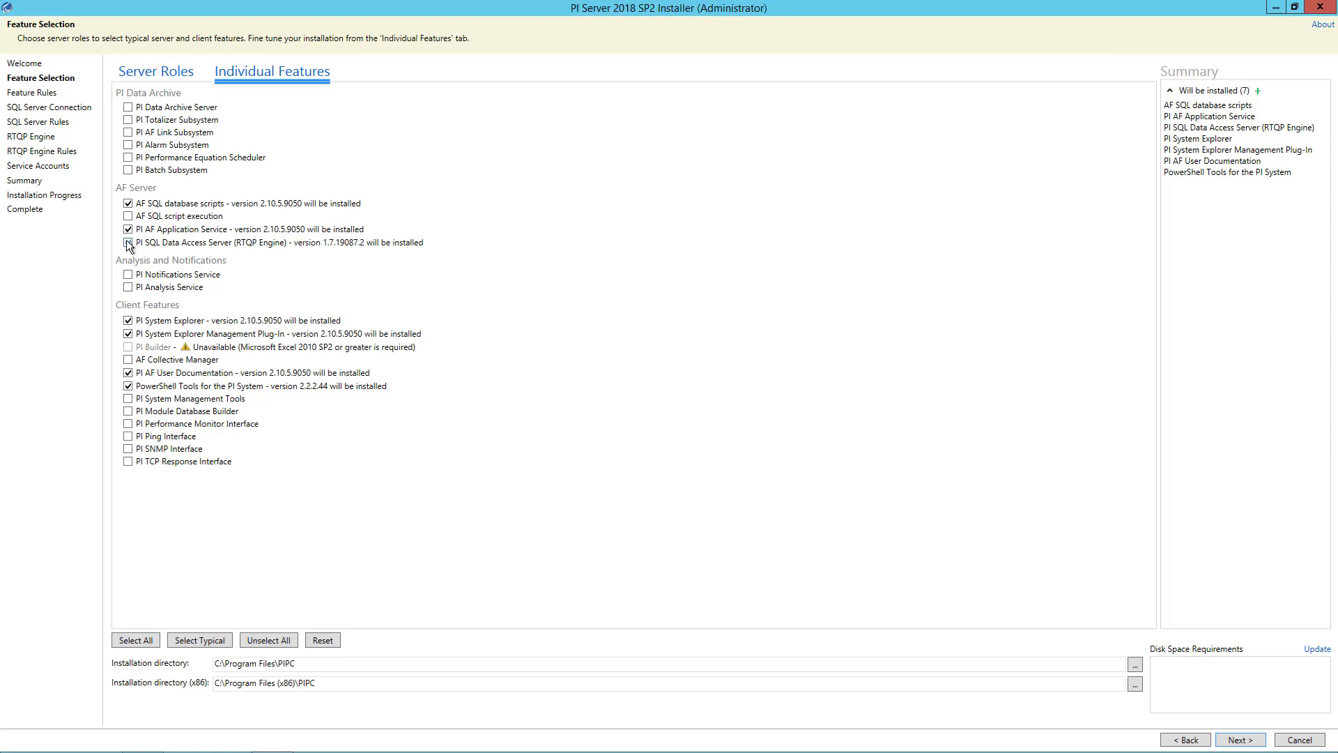
{"action": "left_click", "coordinate": [129, 242]}
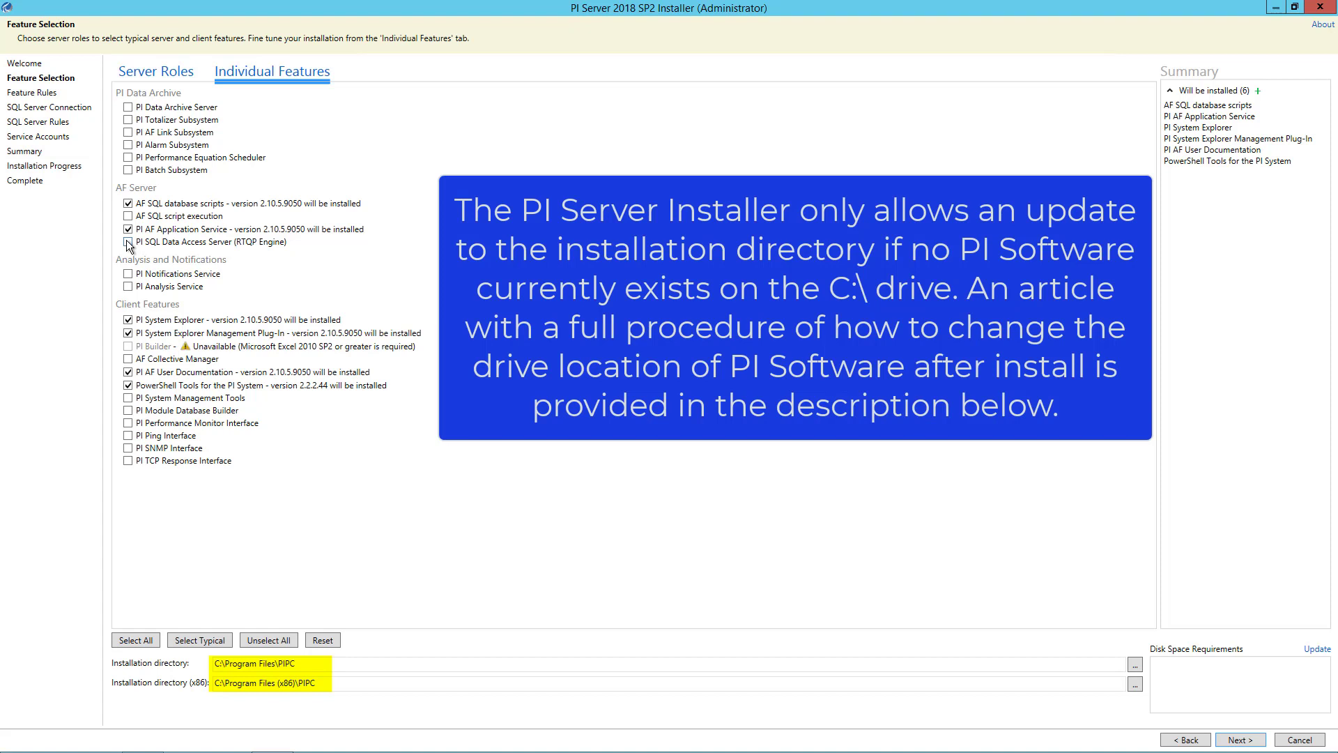
{"action": "left_click", "coordinate": [1240, 739]}
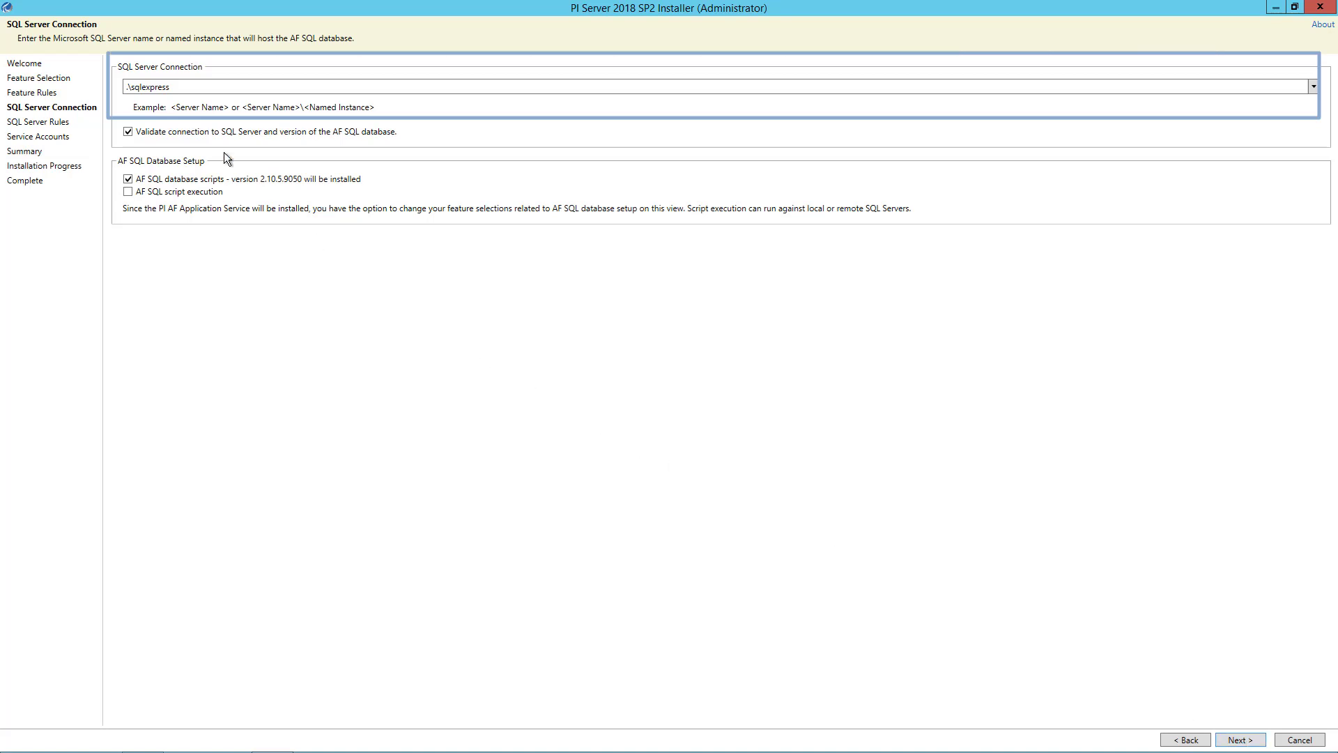
Replace .\sqlexpress with SQL-NEW\SQLEXPRESS as the AF SQL Server connection and continue
{"action": "left_click", "coordinate": [129, 91]}
{"action": "type", "text": "SQL-NEW\\SQLEXPRESS"}
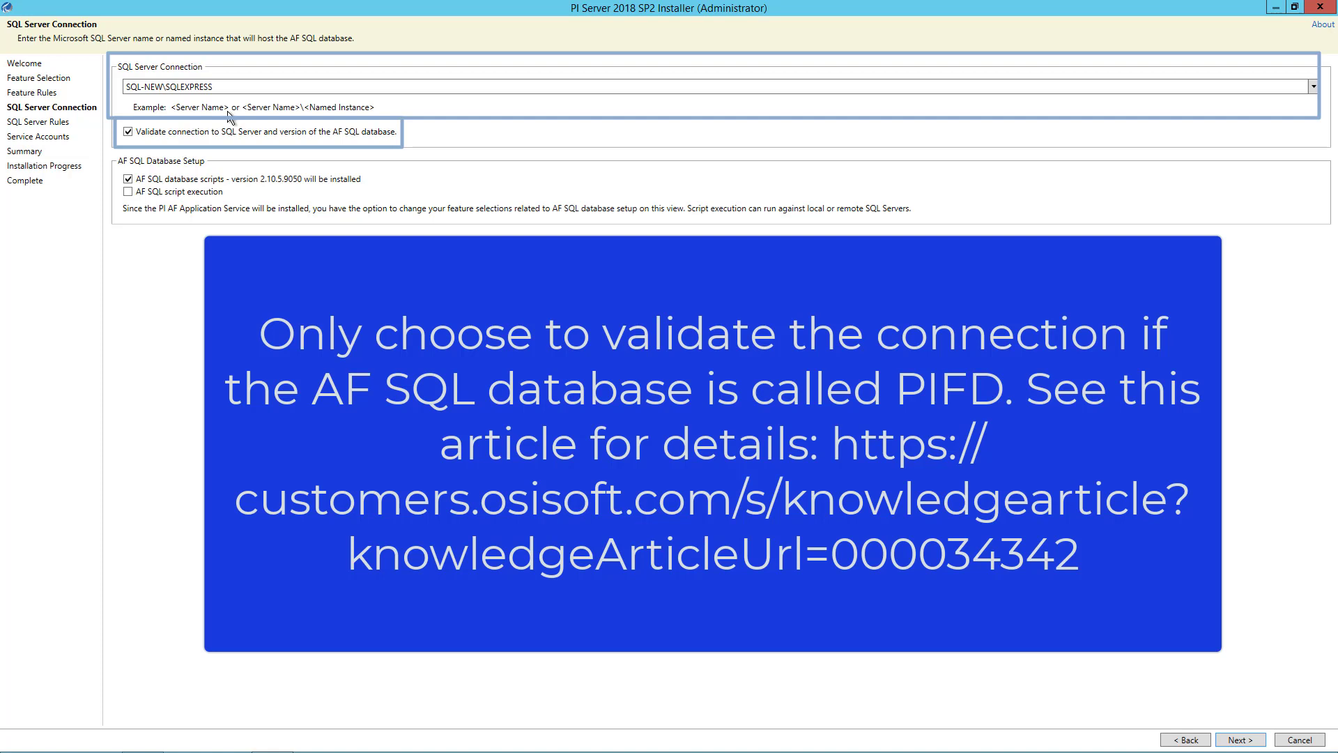
{"action": "left_click", "coordinate": [1232, 737]}
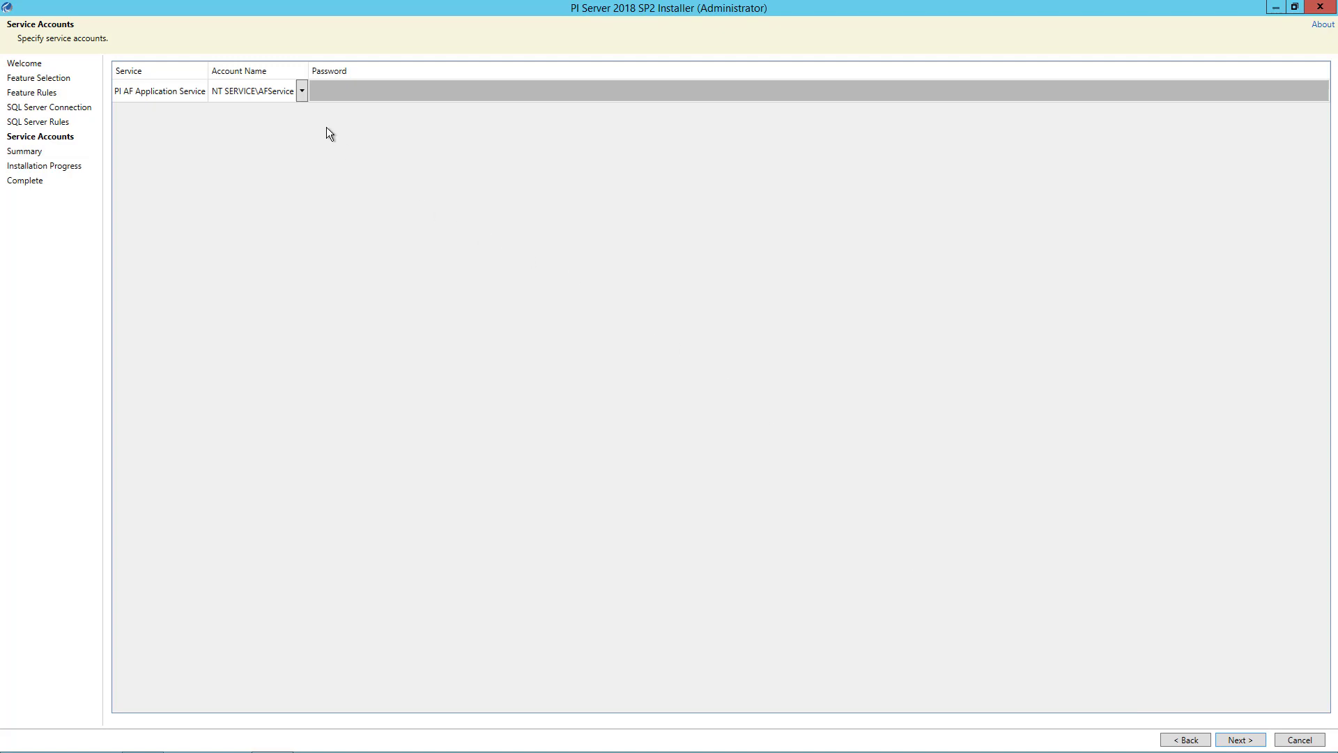
Browse to and assign the PISCHOOL domain service account for the AF service, then reach Summary
{"action": "left_click", "coordinate": [302, 91]}
{"action": "left_click", "coordinate": [270, 120]}
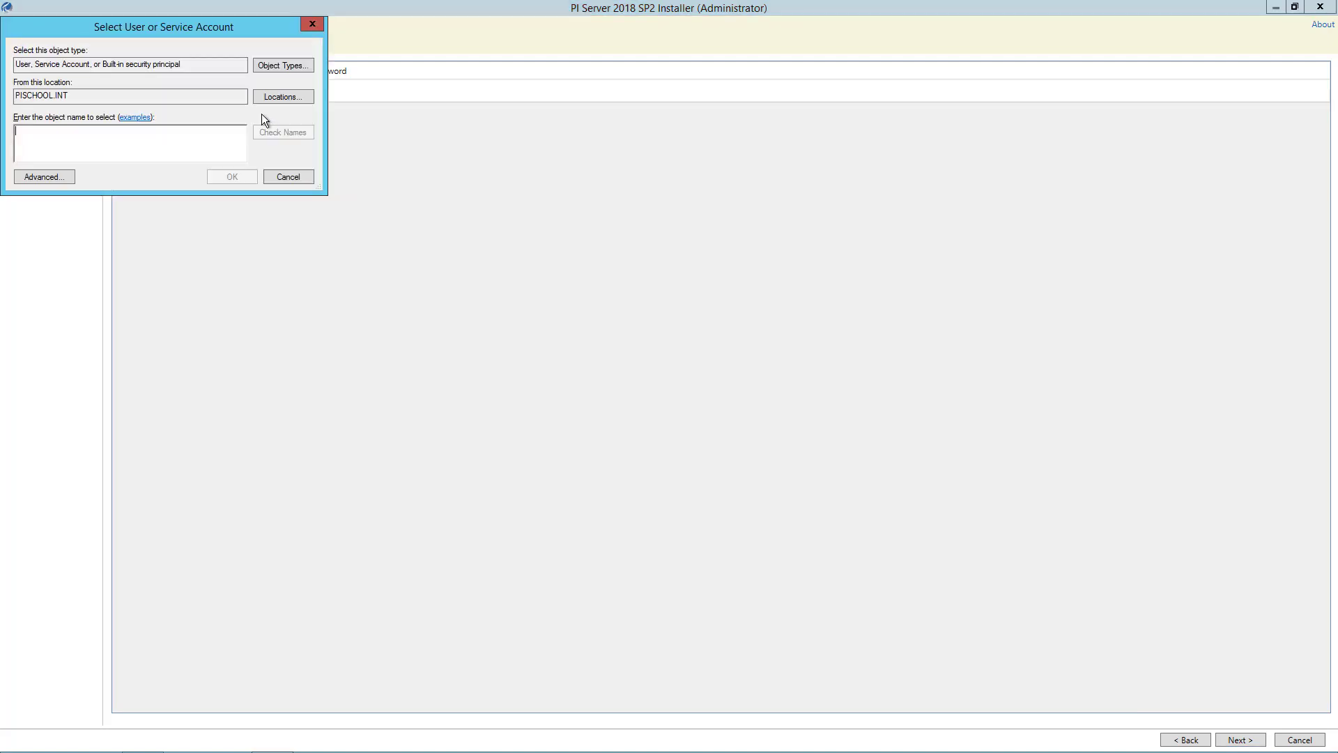
{"action": "type", "text": "svc-piaf"}
{"action": "key", "text": "Return"}
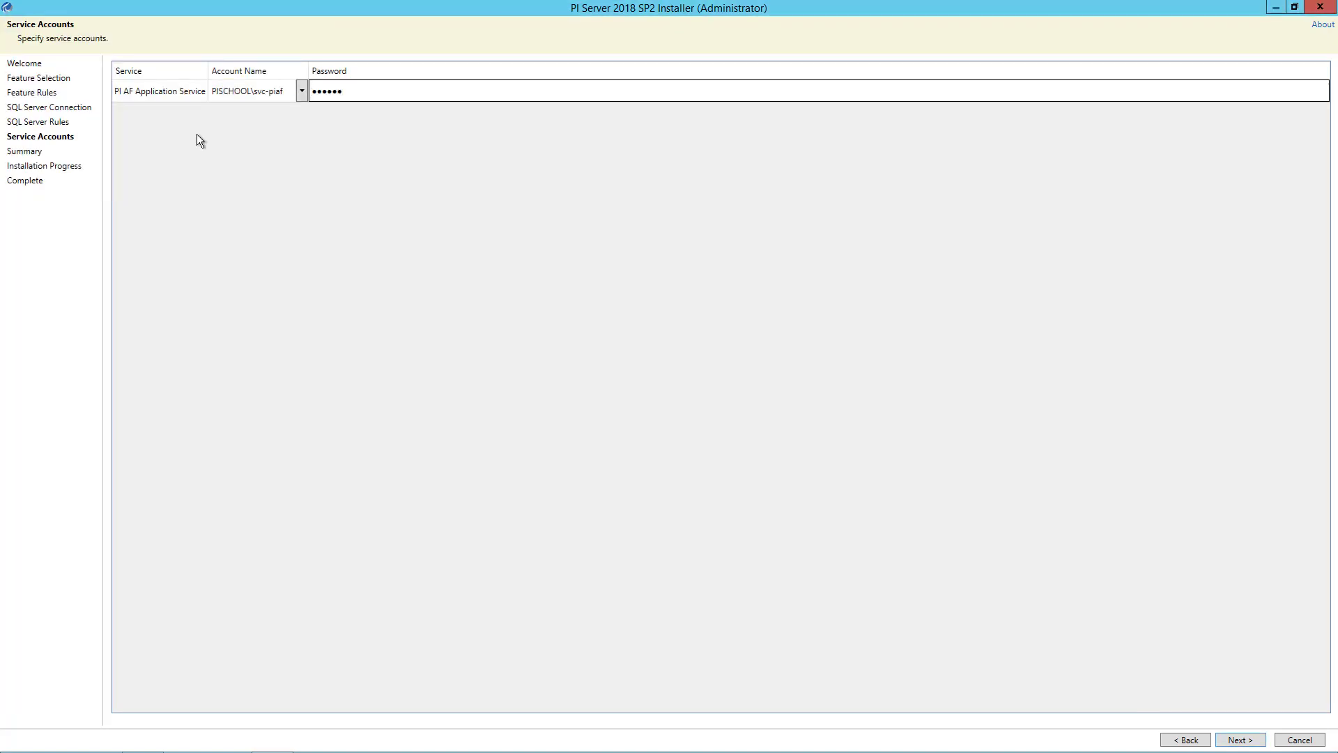
{"action": "left_click", "coordinate": [1241, 740]}
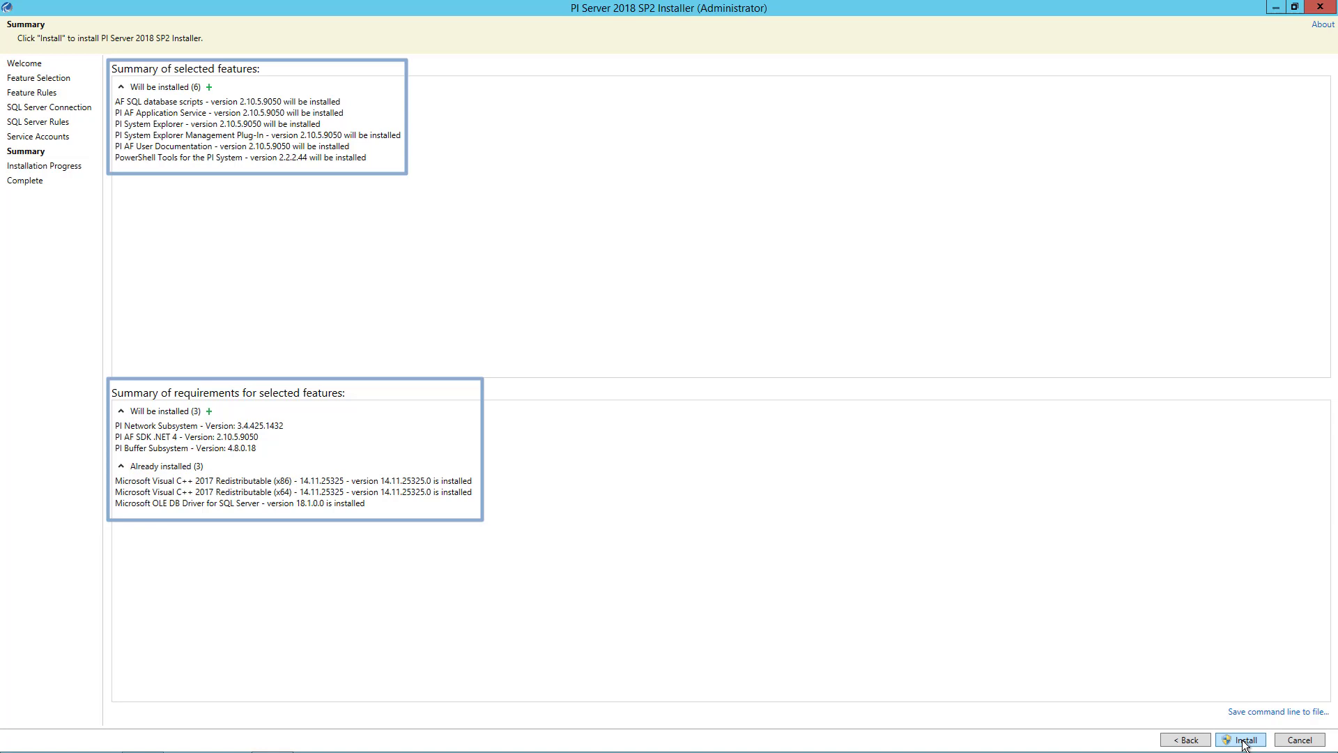
Install the 6 features plus 3 requirements, then close the installer after success
{"action": "left_click", "coordinate": [1244, 741]}
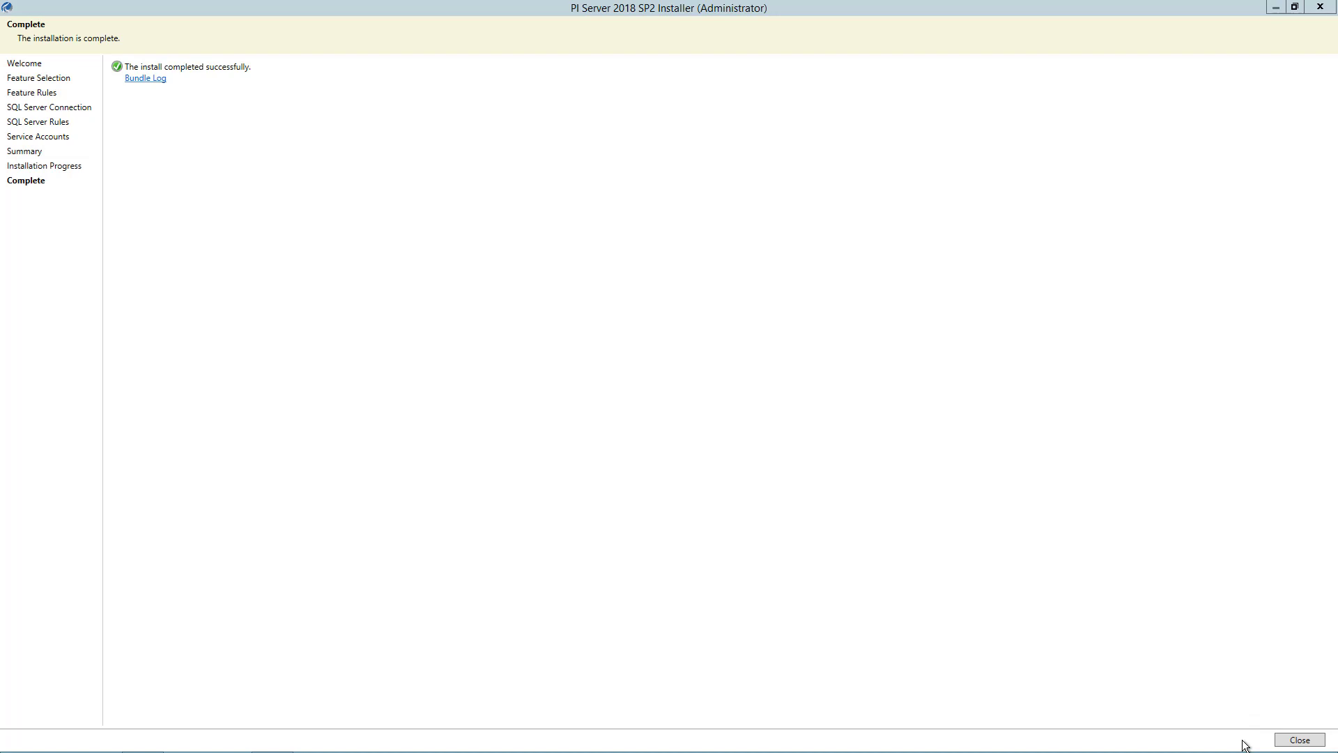
{"action": "left_click", "coordinate": [1290, 742]}
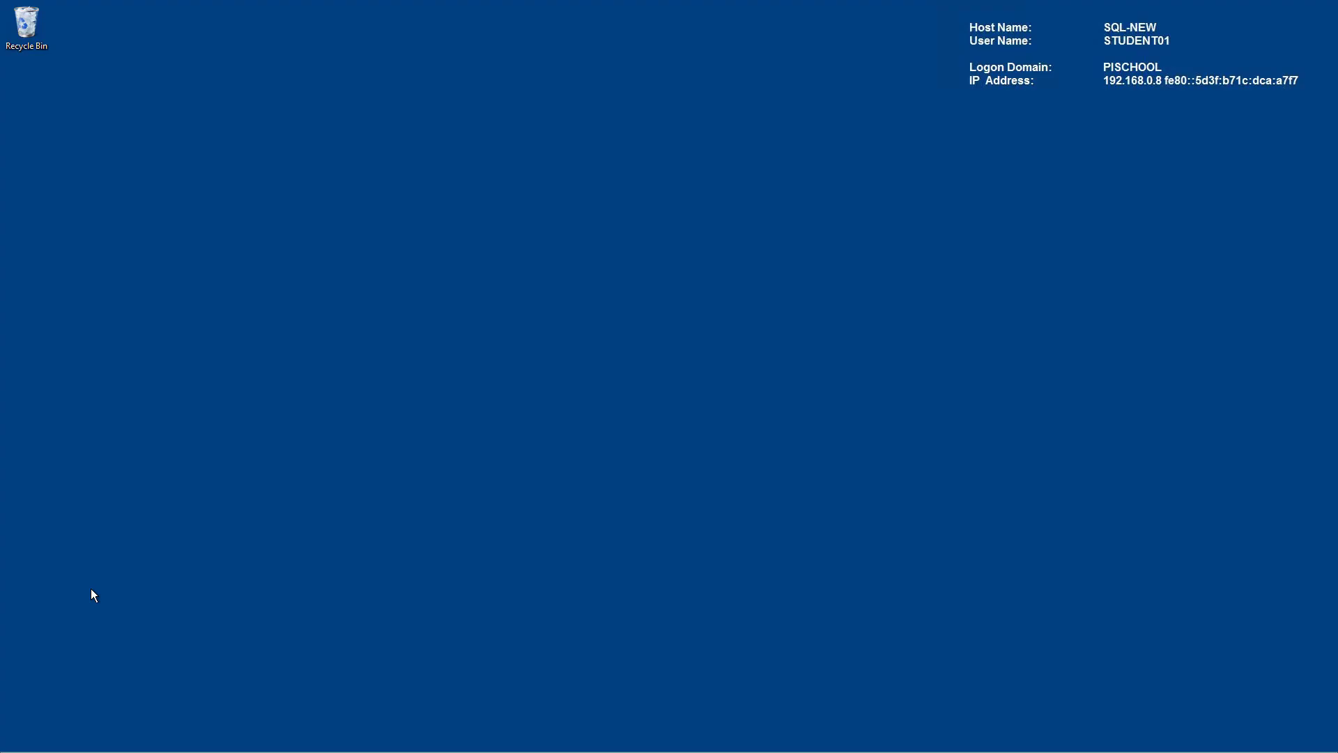
In Computer Management, add the AF service account to the AFServers local group and apply
{"action": "right_click", "coordinate": [11, 746]}
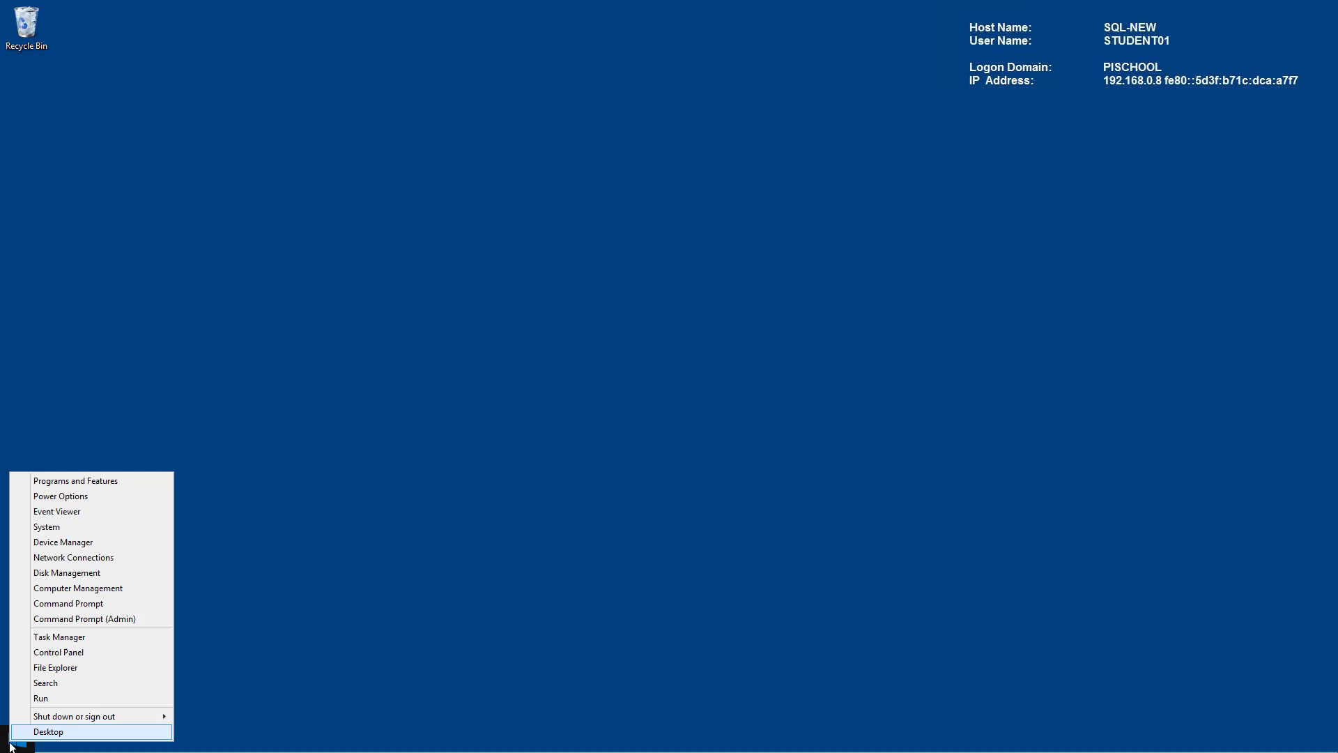
{"action": "left_click", "coordinate": [90, 588]}
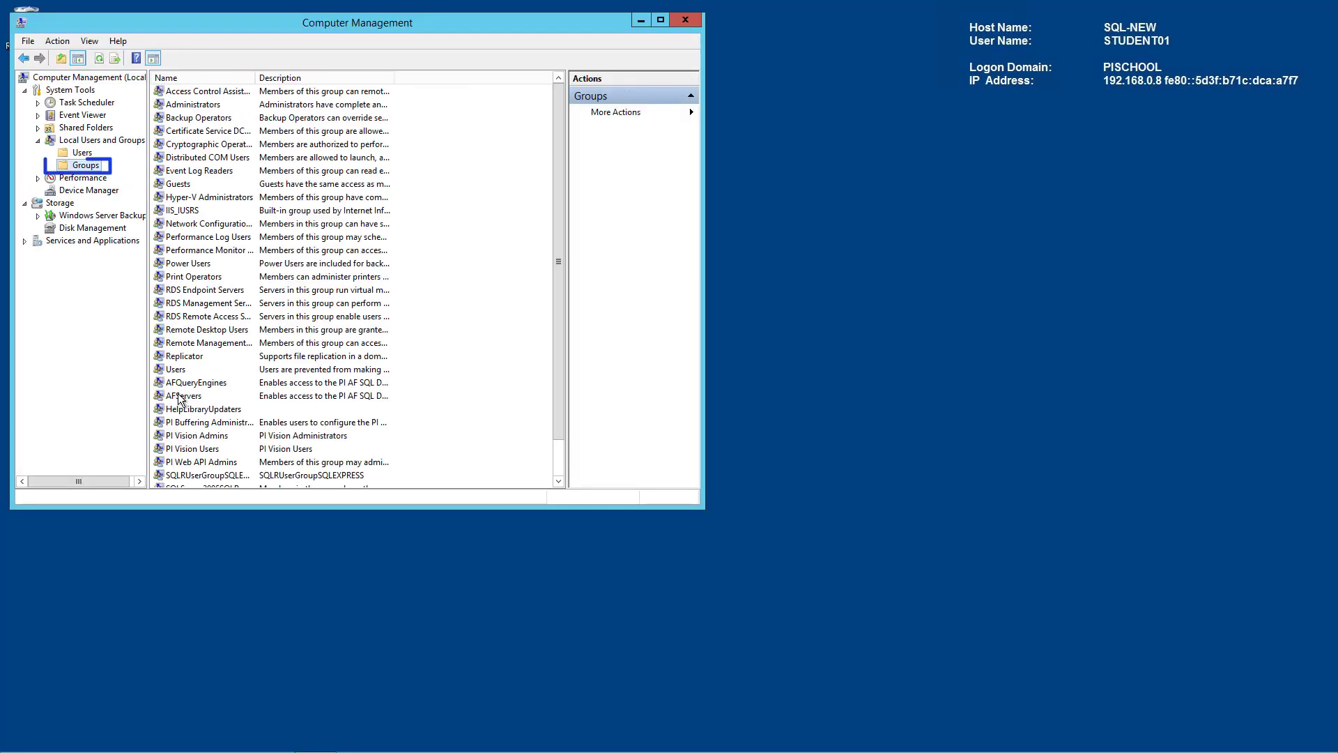
{"action": "left_click", "coordinate": [179, 398]}
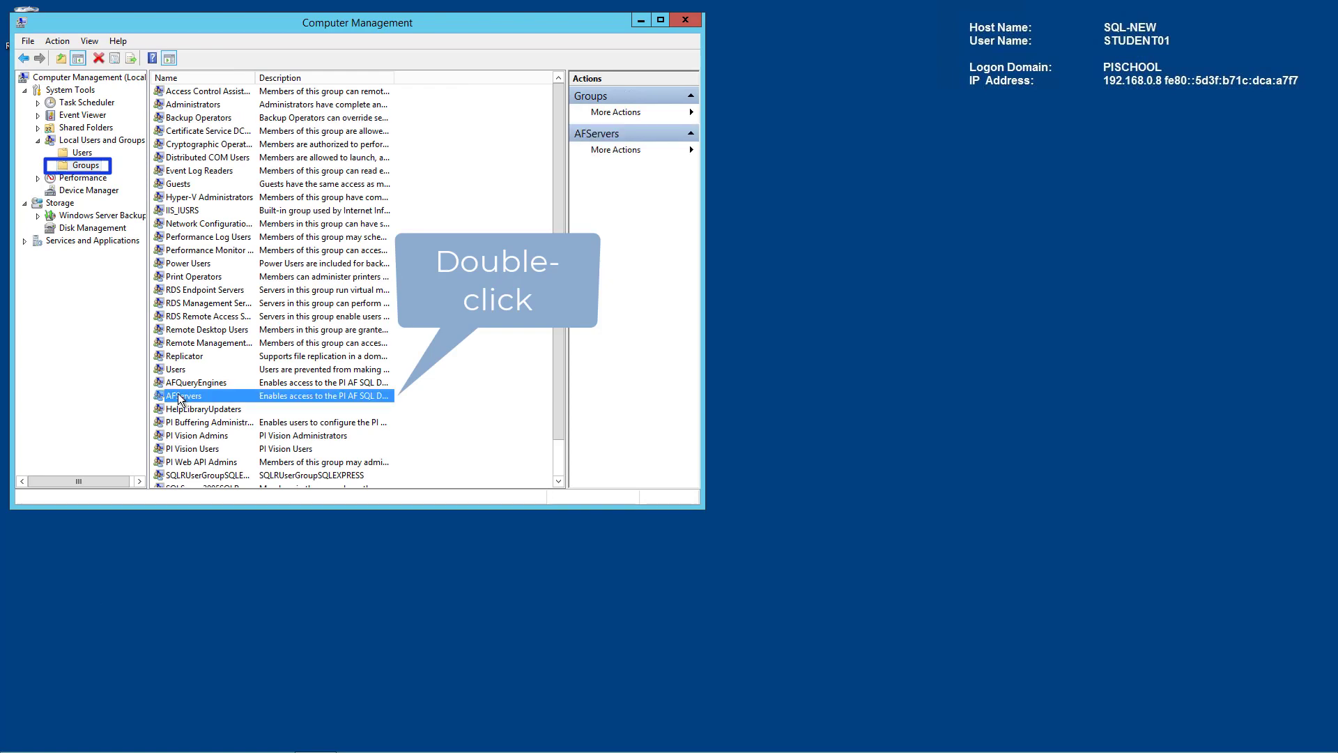
{"action": "double_click", "coordinate": [179, 398]}
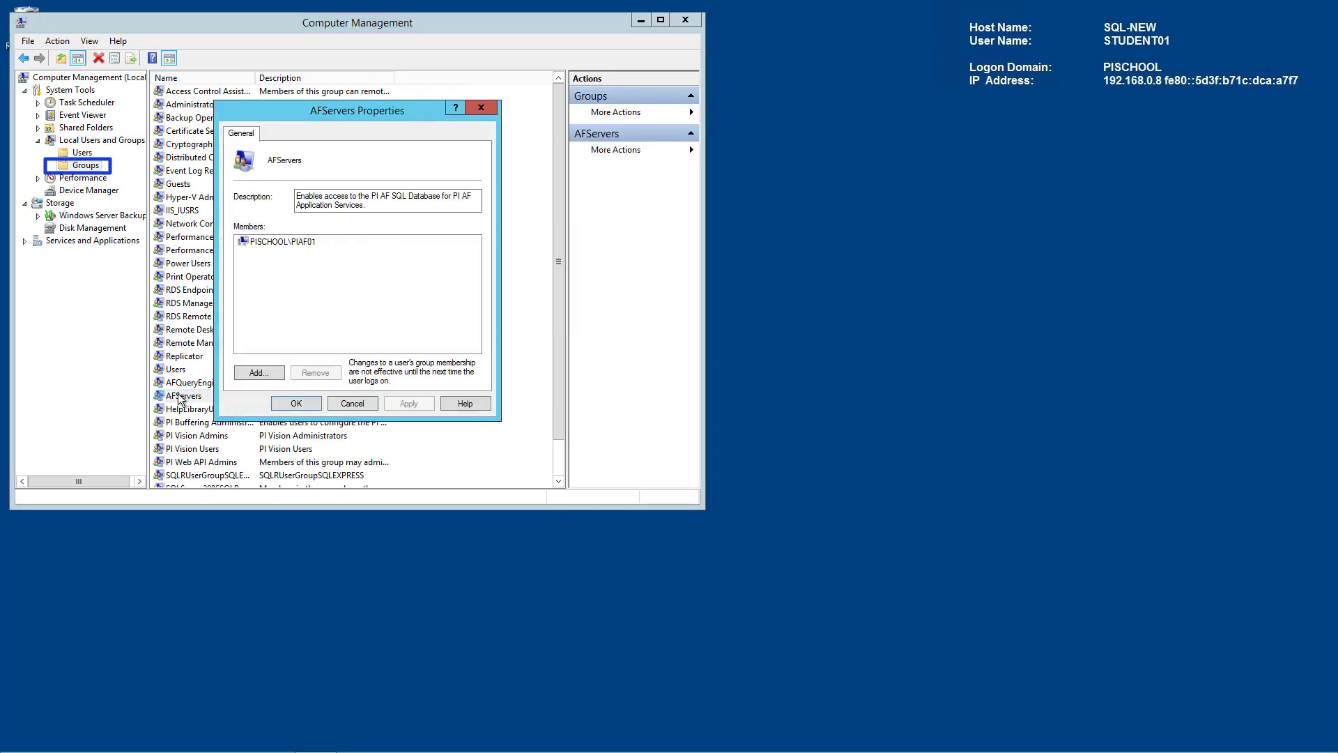
{"action": "left_click", "coordinate": [269, 373]}
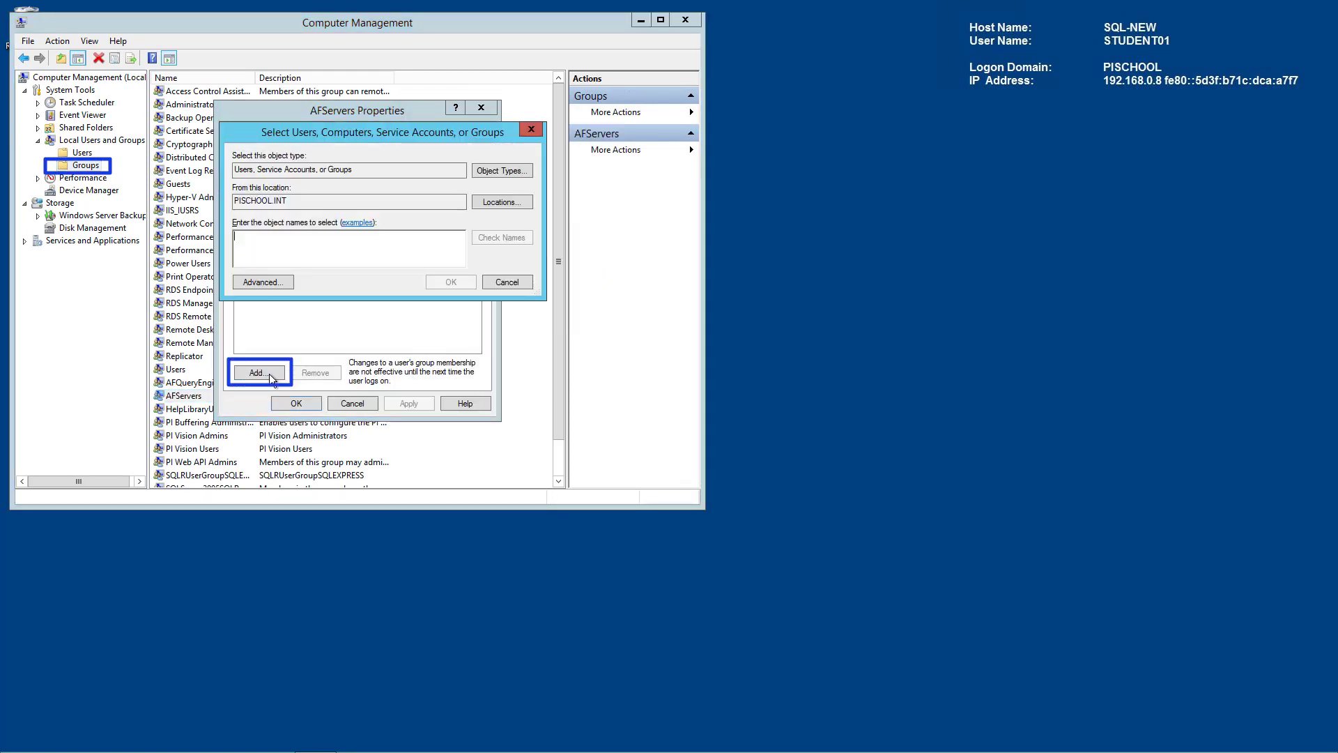
{"action": "type", "text": "svc-piaf"}
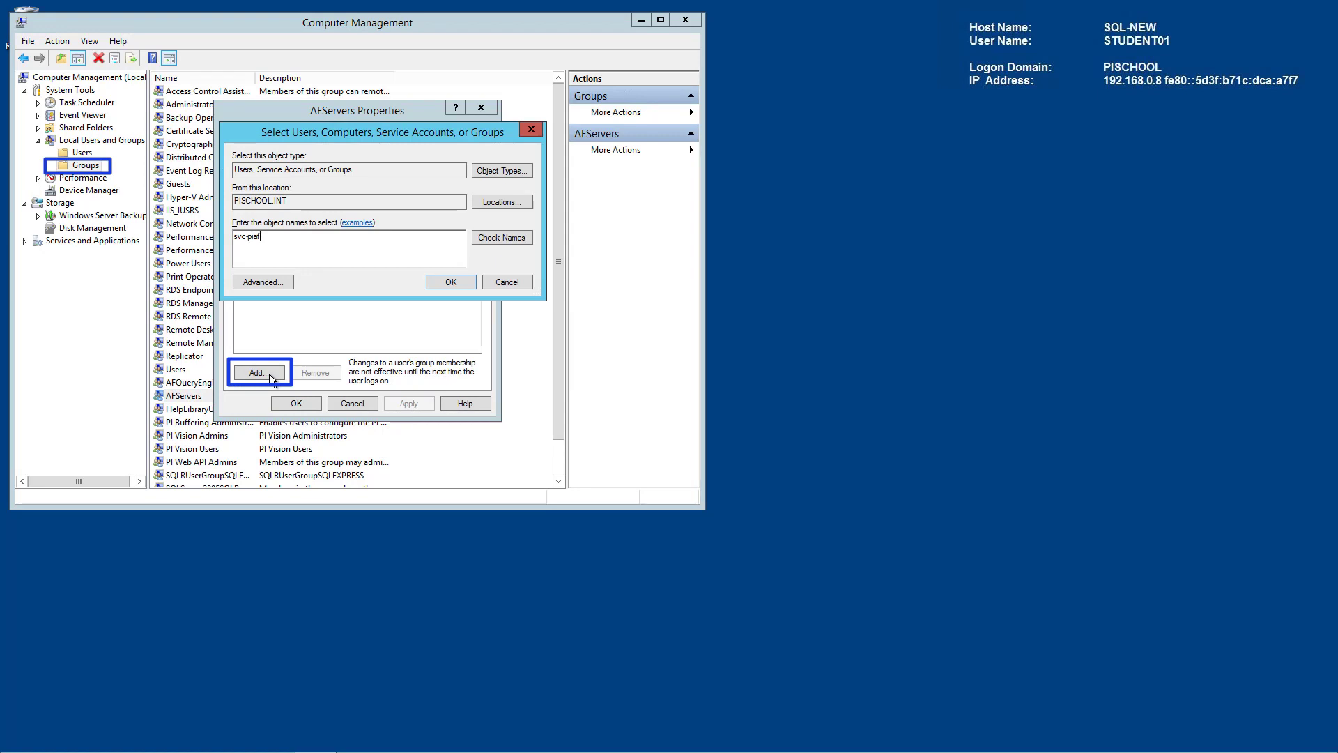
{"action": "key", "text": "Return"}
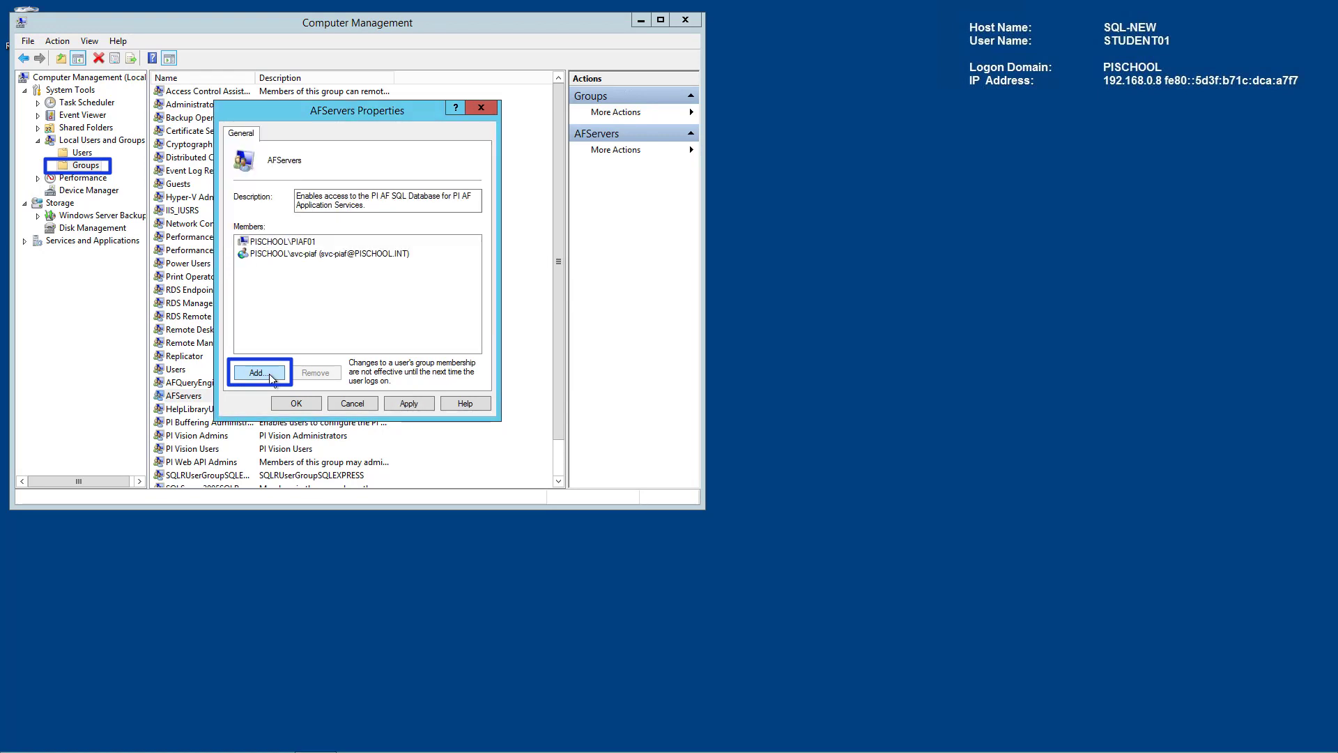
{"action": "left_click", "coordinate": [410, 405]}
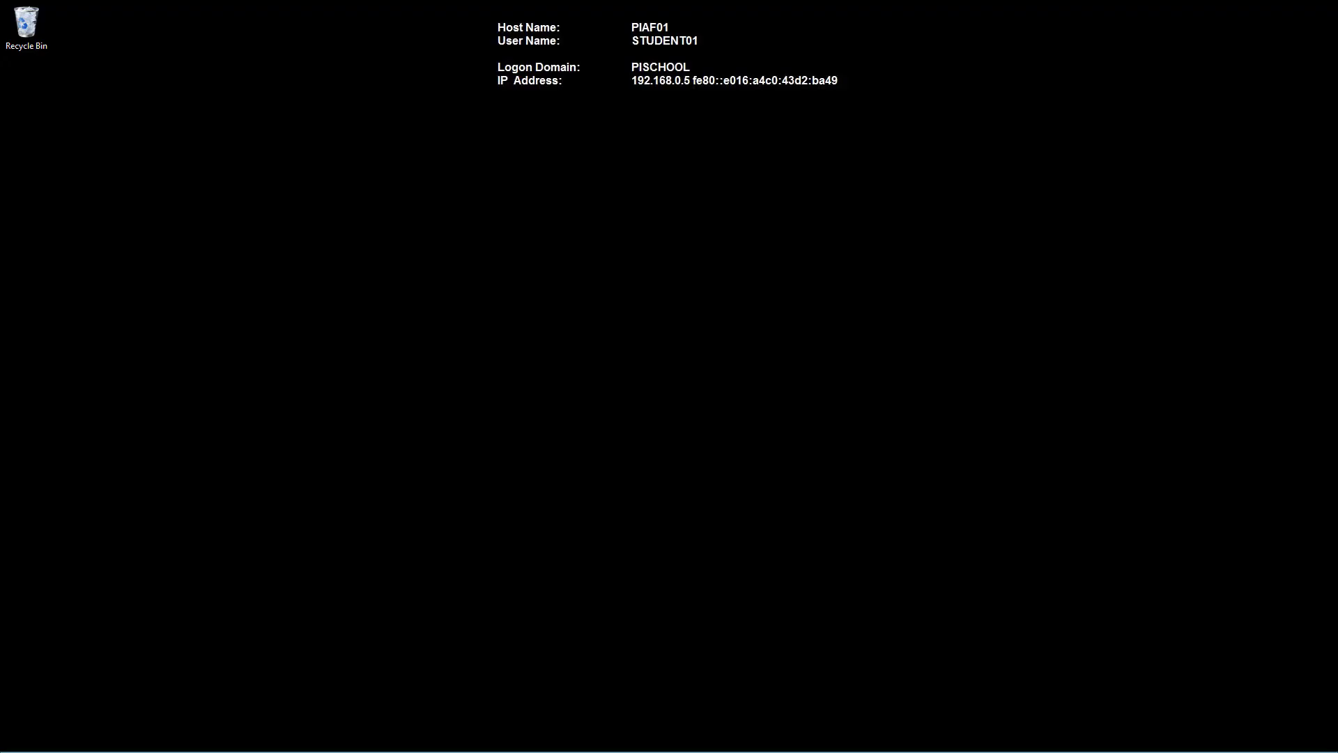
Launch PI System Explorer, acknowledge the PIAF01 connection error, and bring up Select Database
{"action": "mouse_move", "coordinate": [471, 749]}
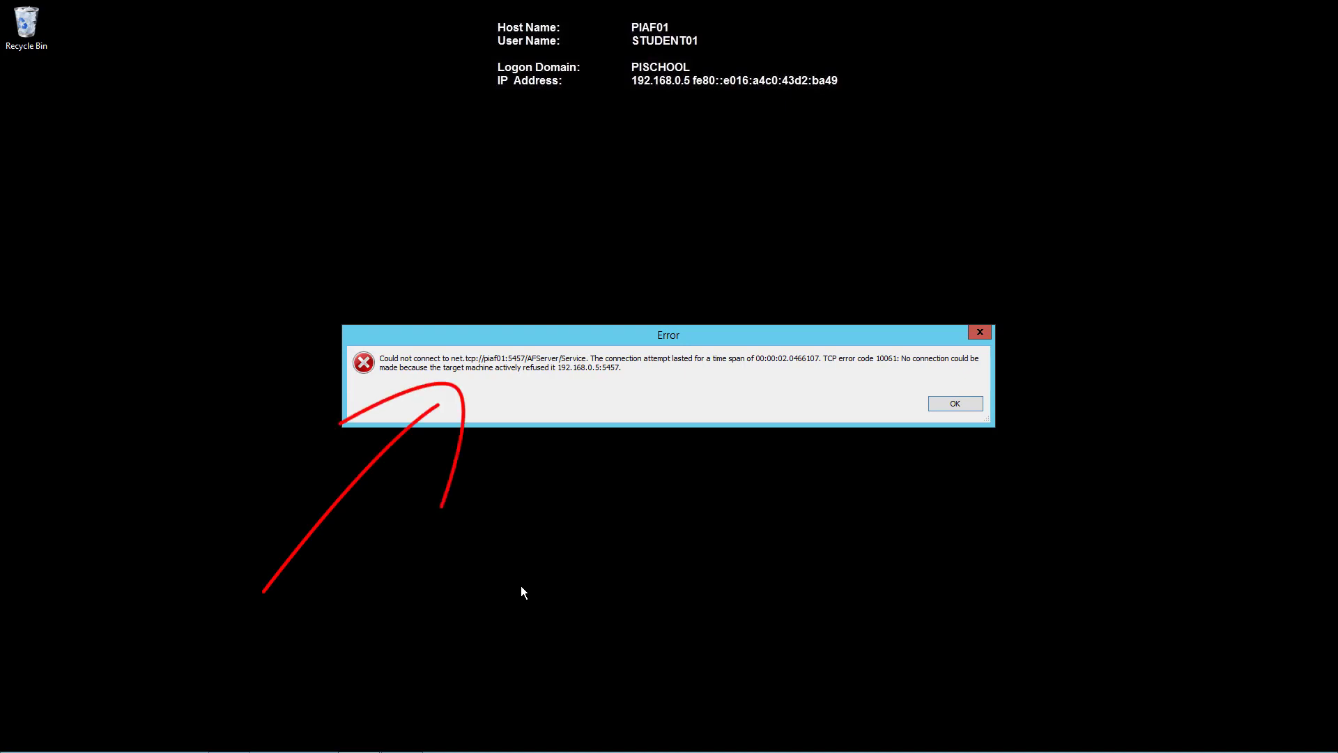
{"action": "left_click", "coordinate": [954, 401]}
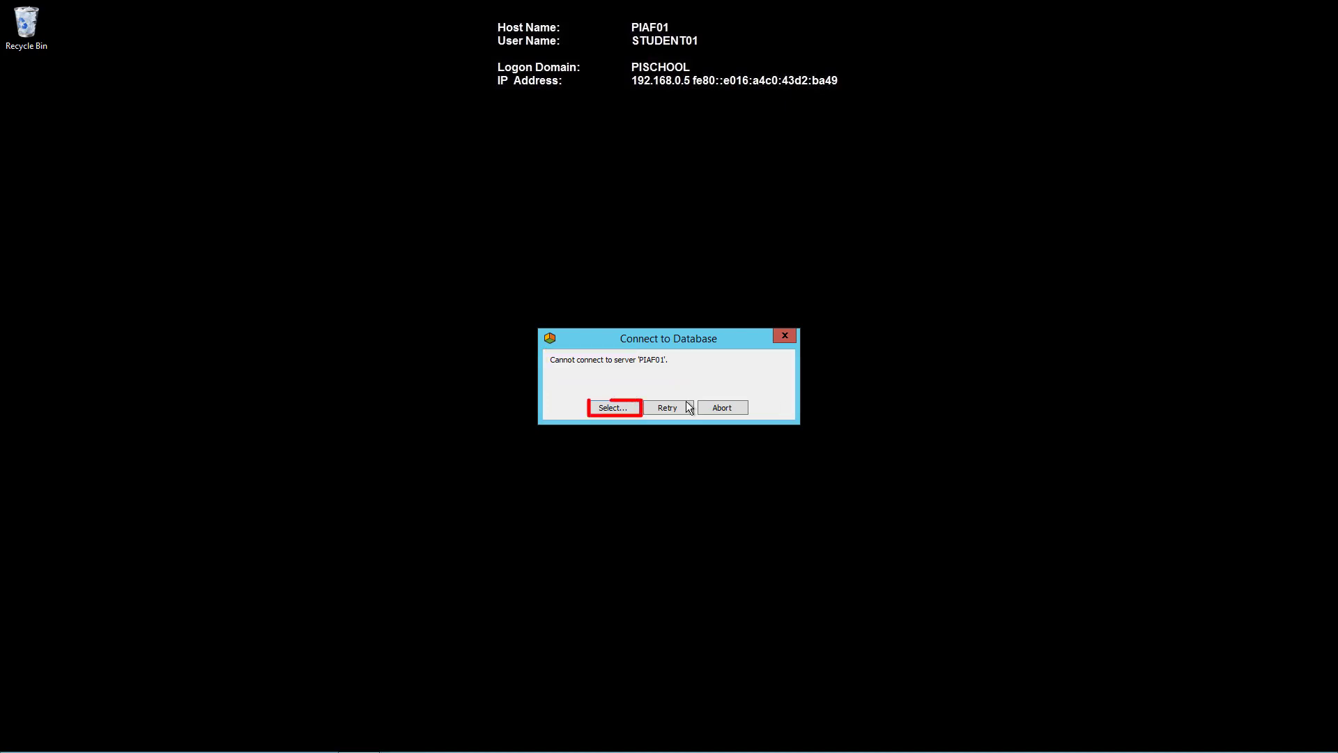
{"action": "left_click", "coordinate": [597, 408]}
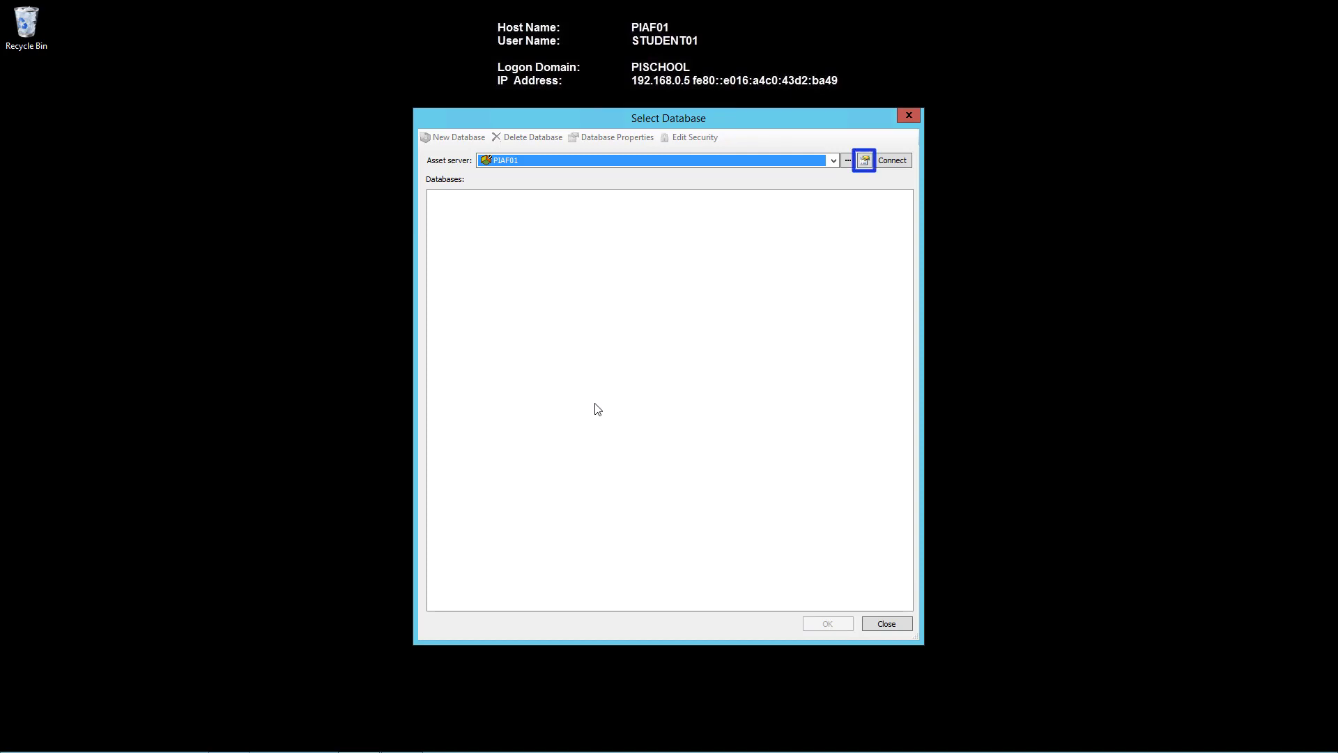
Change the asset server's host from PIAF01 to PIAF01-NEW, apply it, and connect
{"action": "left_click", "coordinate": [864, 159]}
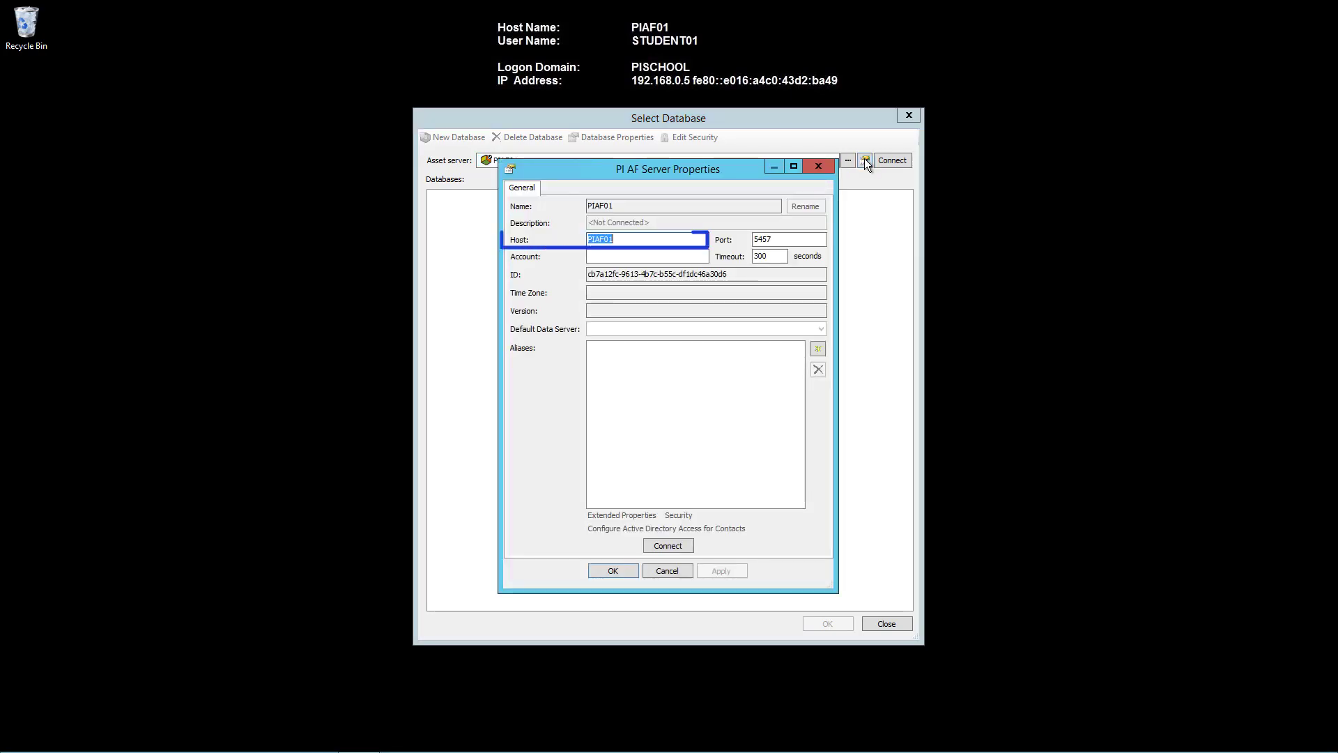
{"action": "key", "text": "End"}
{"action": "type", "text": "-NEW"}
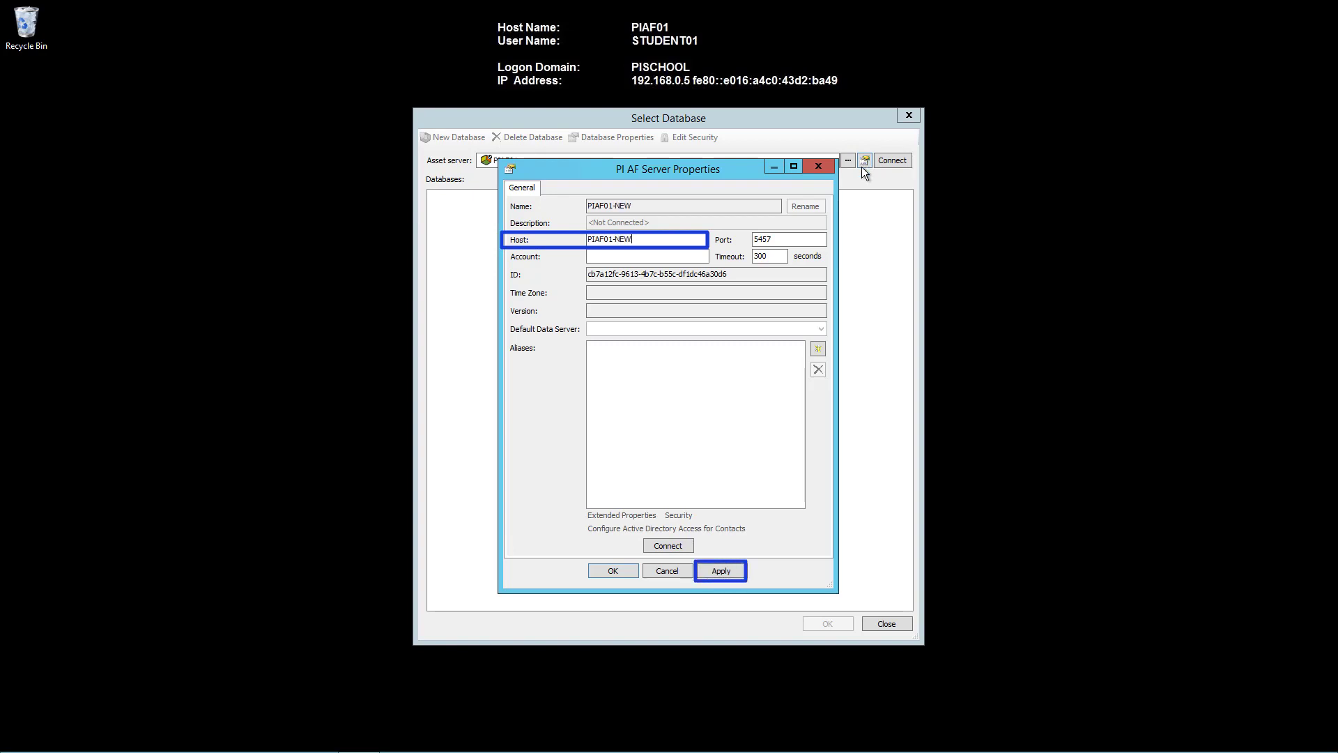
{"action": "left_click", "coordinate": [721, 571]}
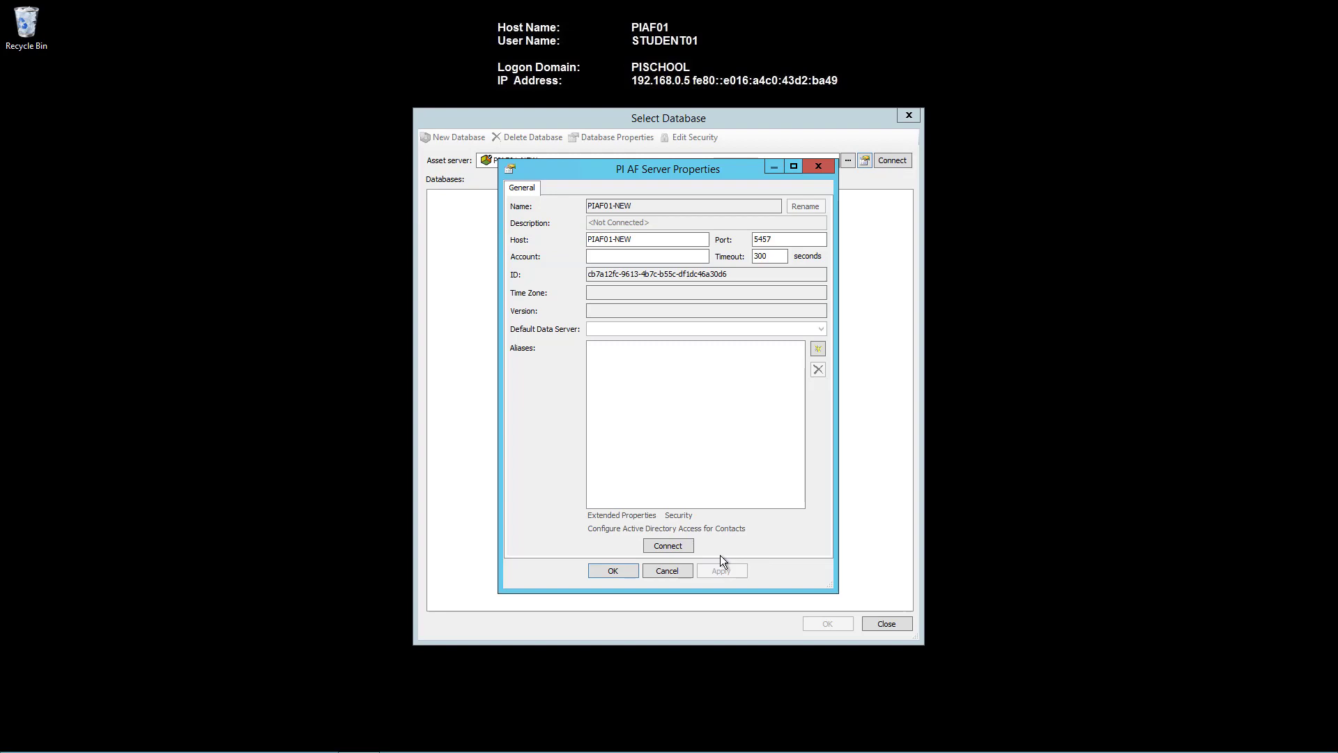
{"action": "left_click", "coordinate": [669, 545]}
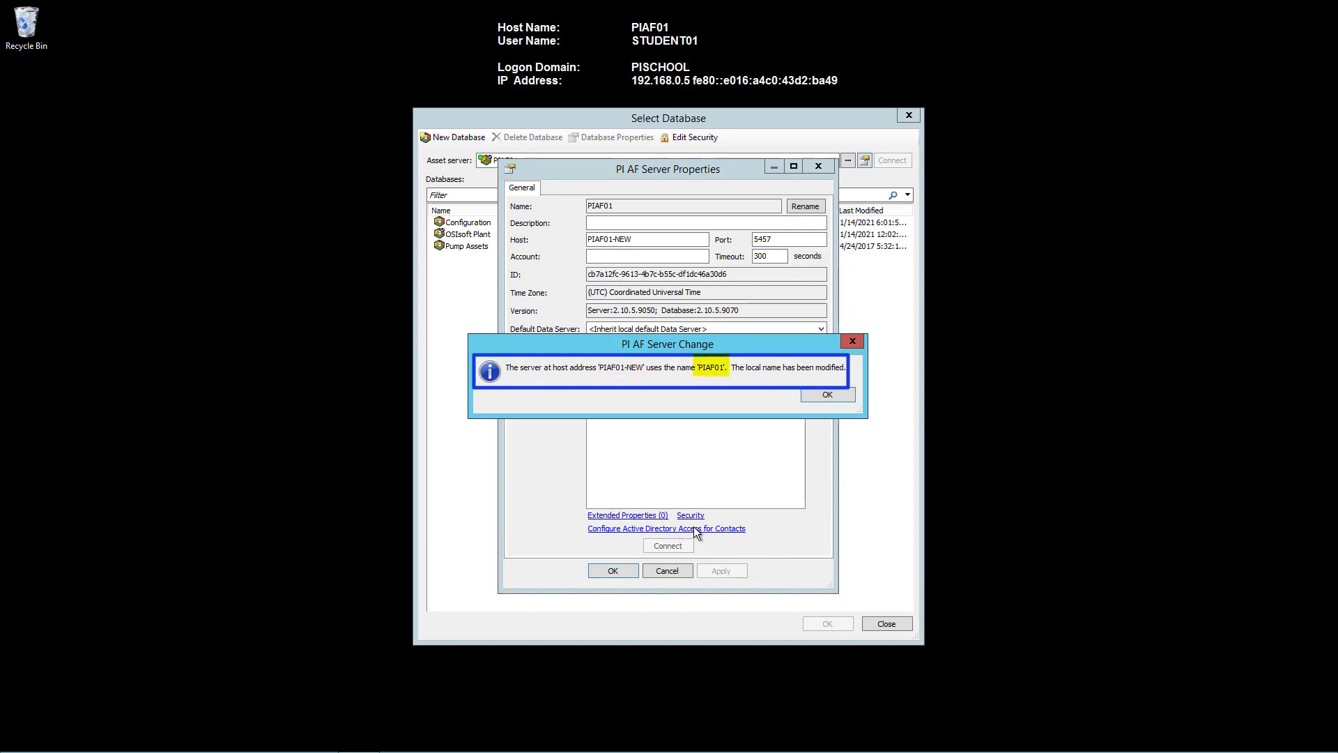
Dismiss the server change message and rename the asset server from PIAF01 to PIAF01-NEW
{"action": "left_click", "coordinate": [839, 394]}
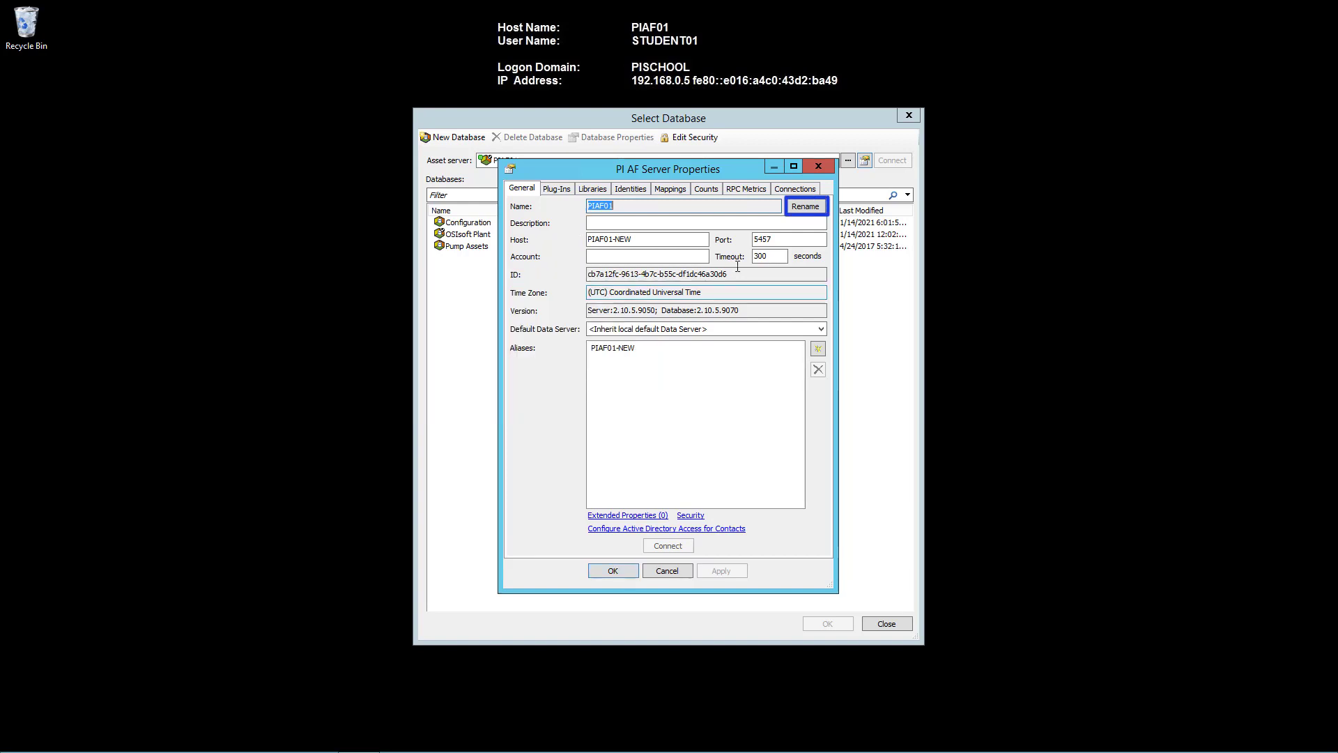
{"action": "left_click", "coordinate": [818, 208]}
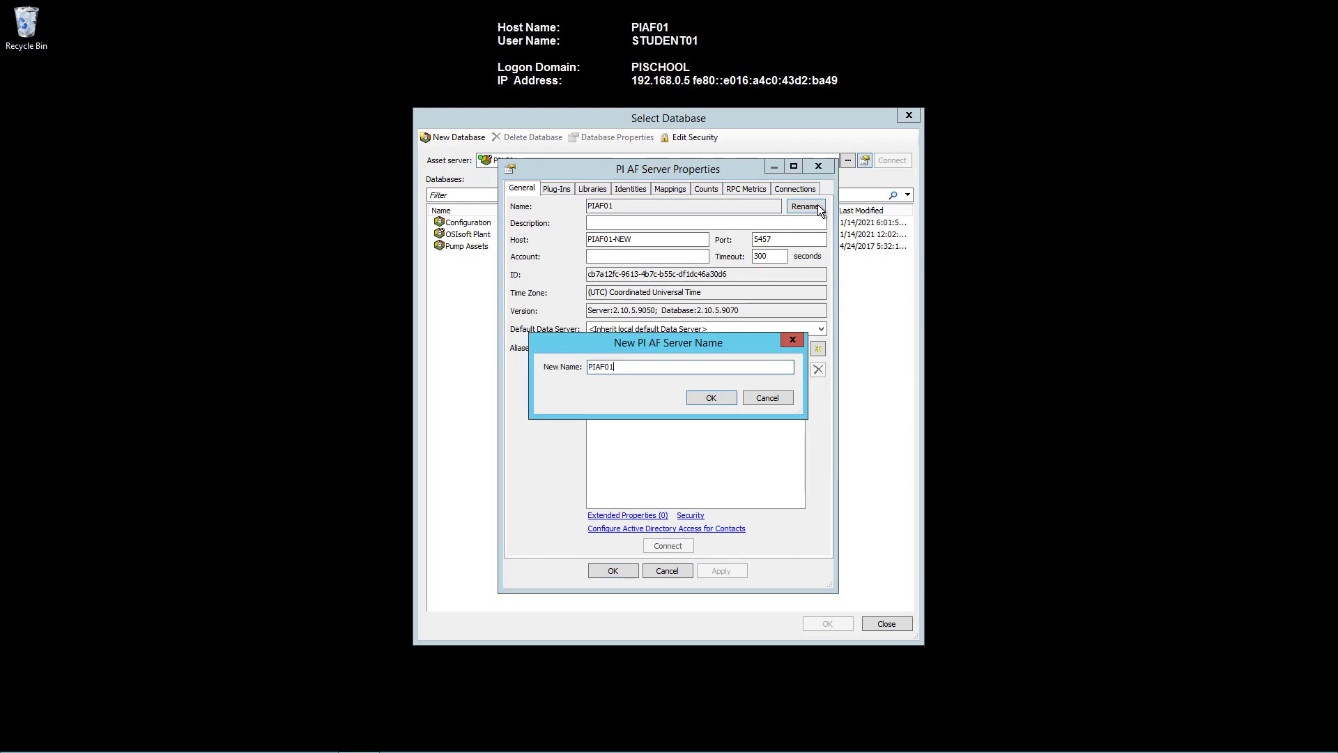
{"action": "type", "text": "-NEW"}
{"action": "key", "text": "Return"}
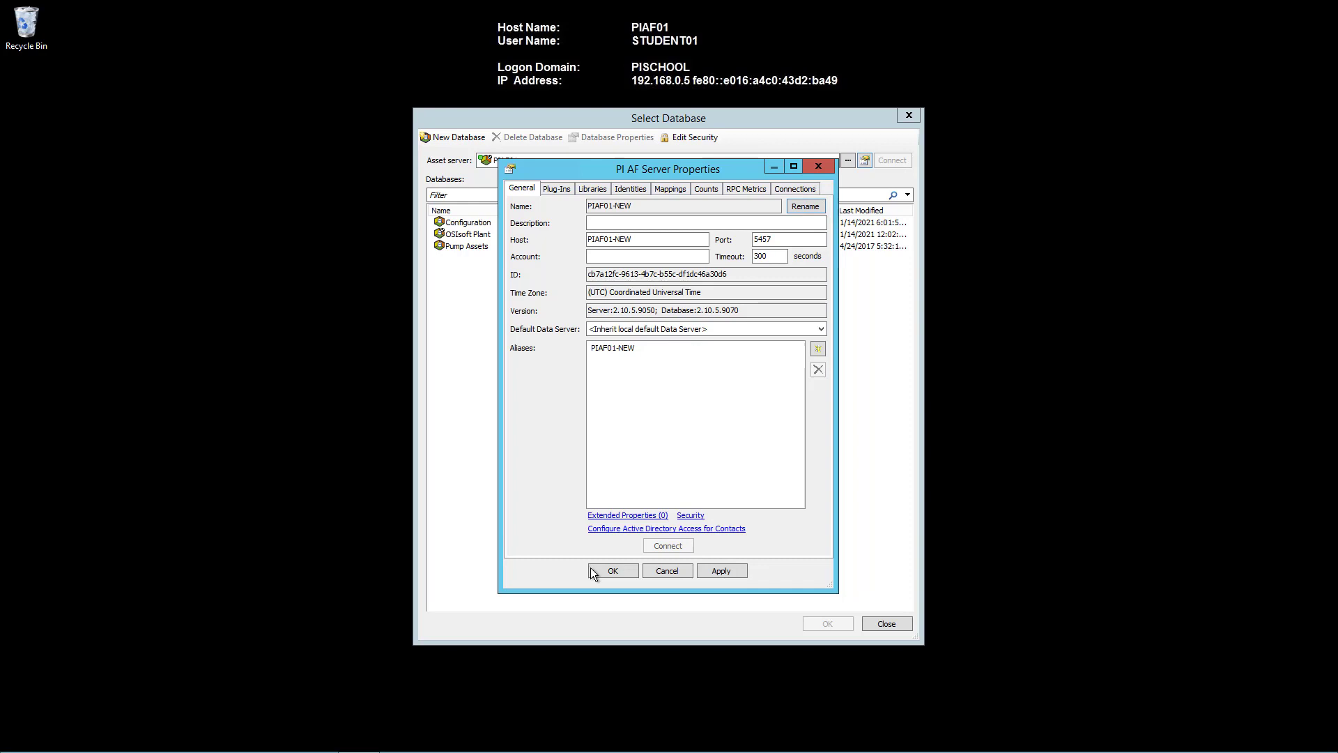
{"action": "left_click", "coordinate": [613, 570]}
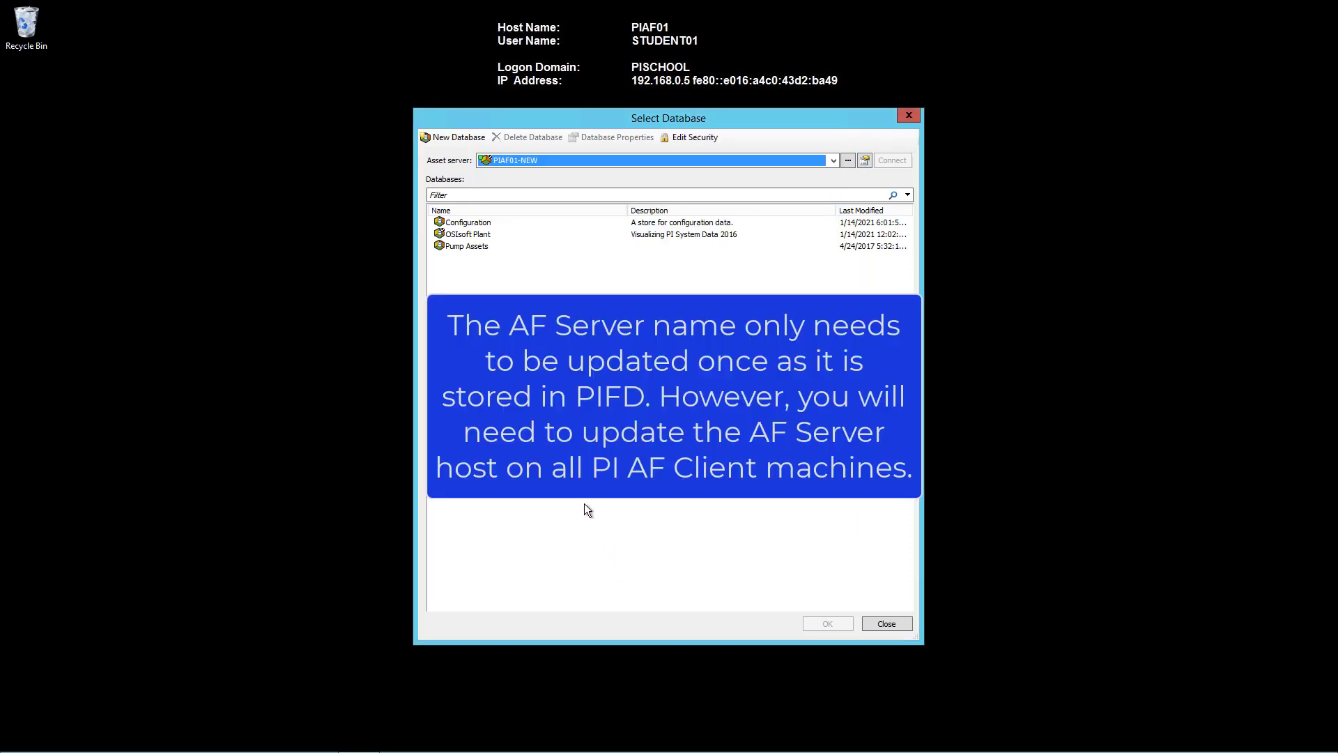
Open the OSIsoft Plant database and show PIAF01-NEW's server properties from the Connections list
{"action": "double_click", "coordinate": [479, 235]}
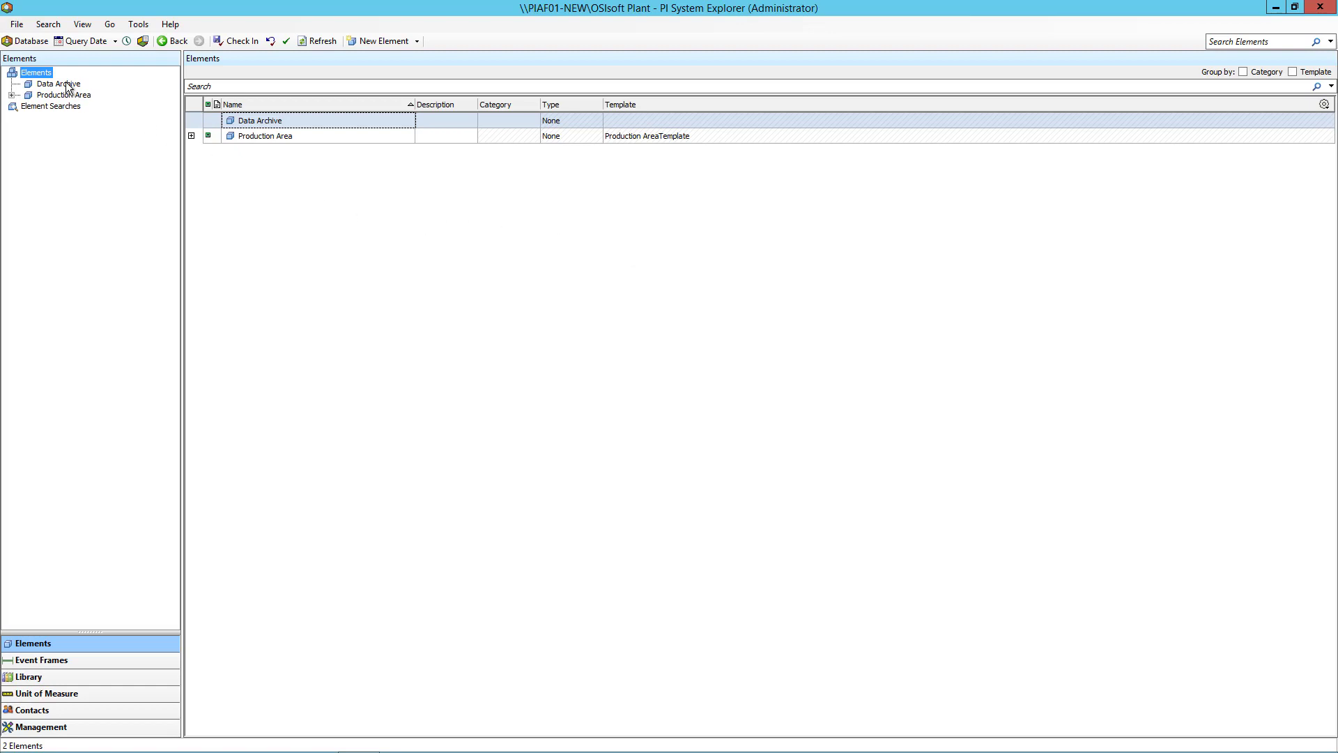
{"action": "left_click", "coordinate": [15, 25]}
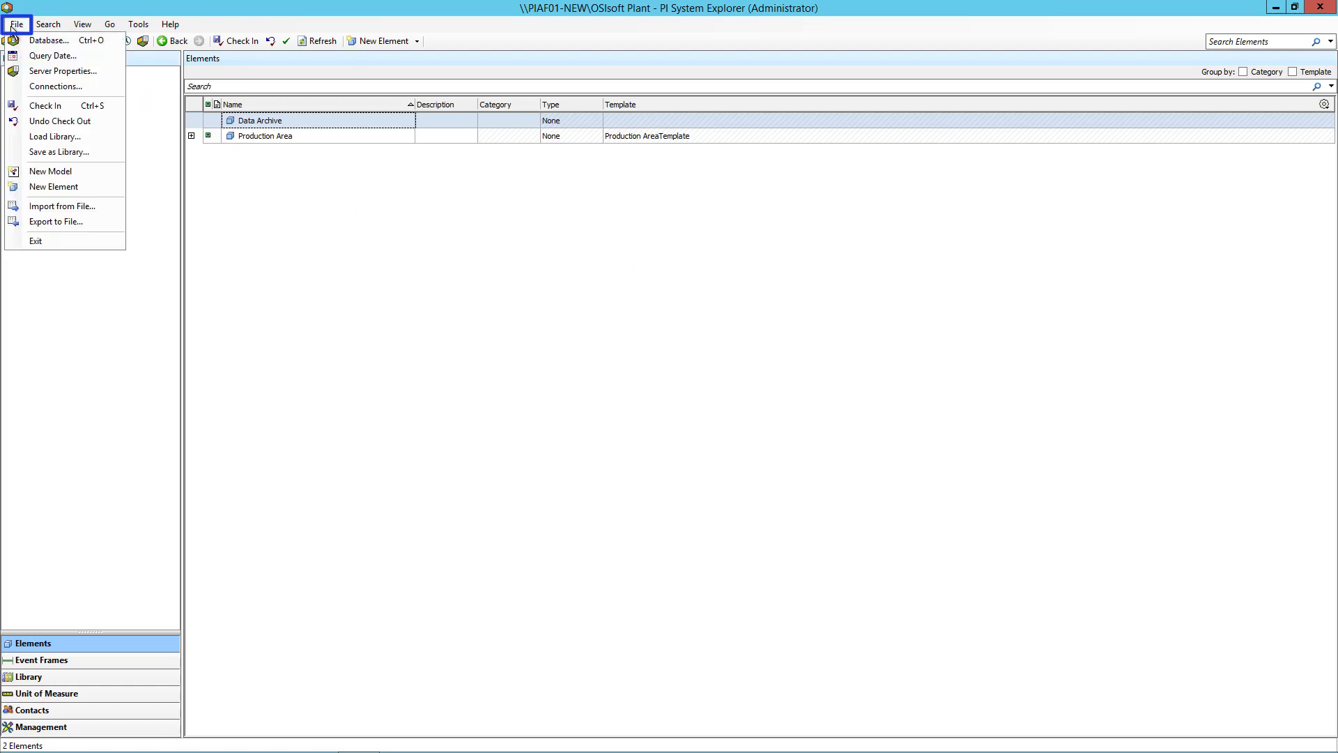
{"action": "left_click", "coordinate": [59, 88]}
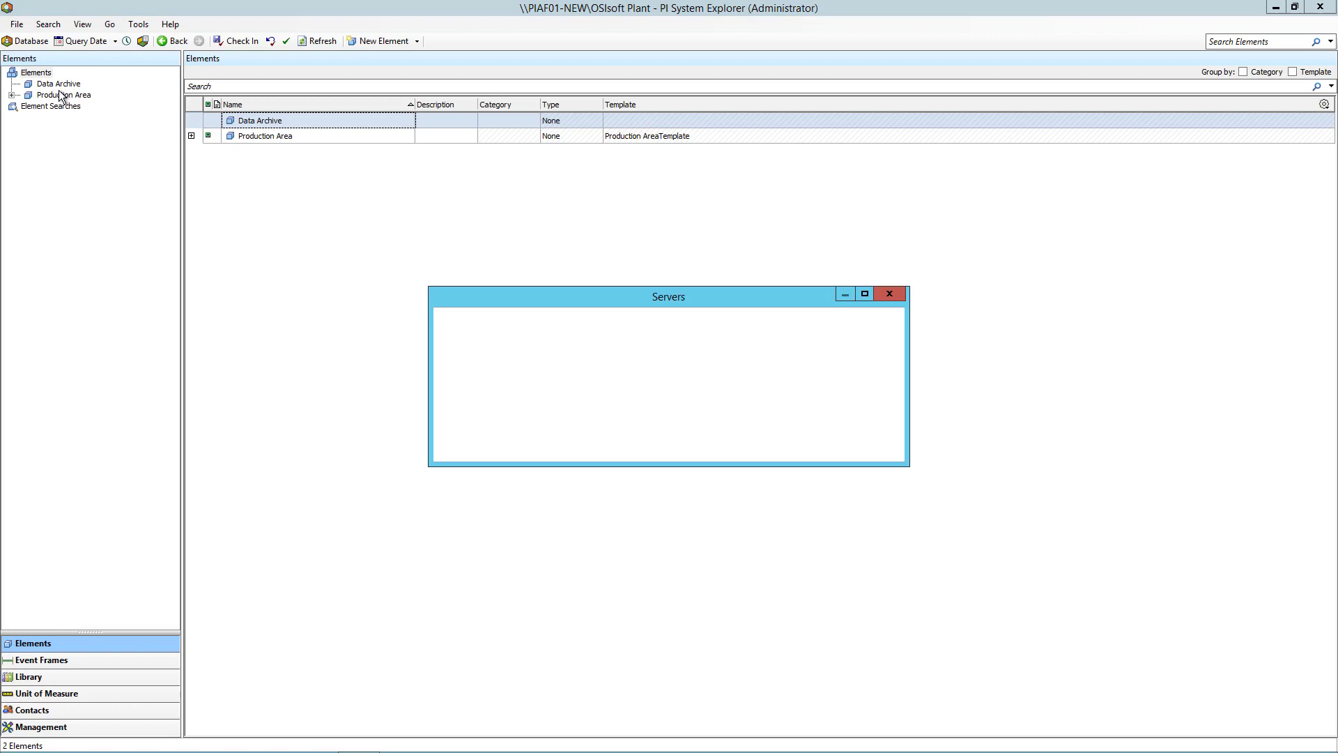
{"action": "right_click", "coordinate": [506, 364]}
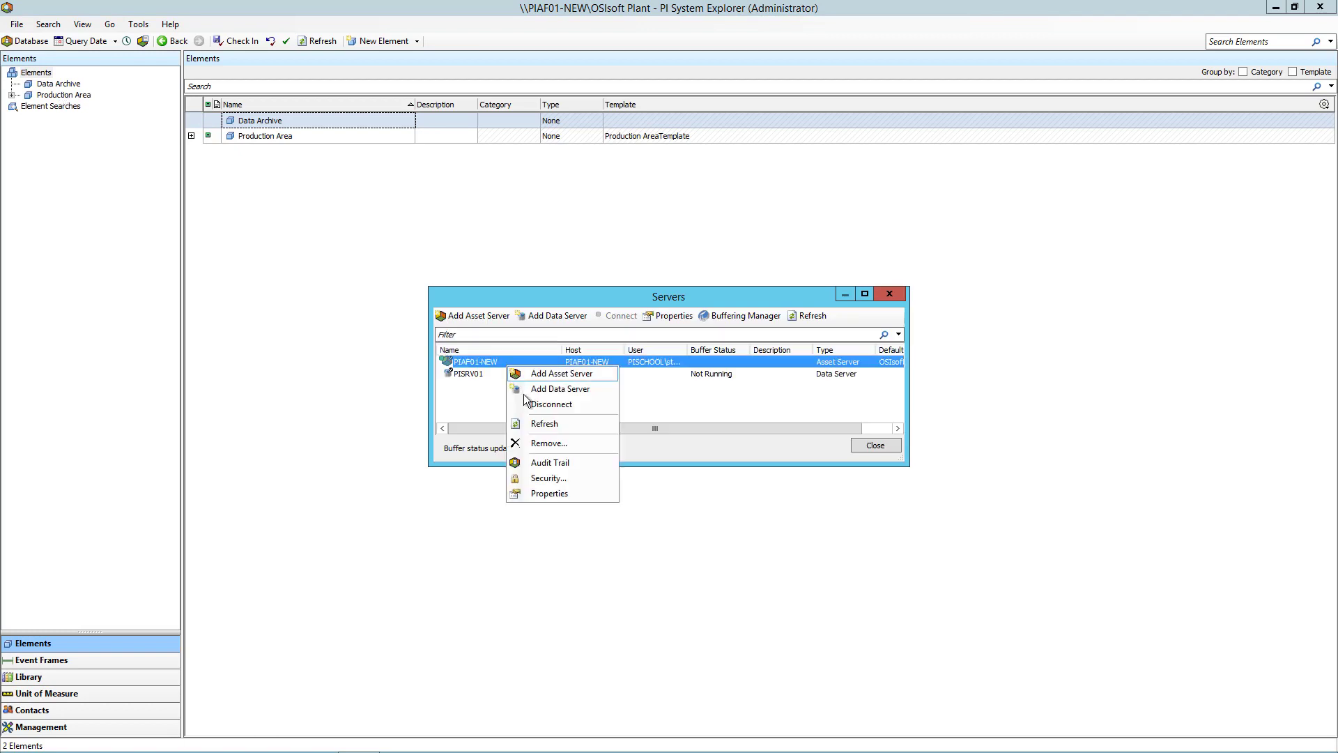
{"action": "left_click", "coordinate": [561, 496]}
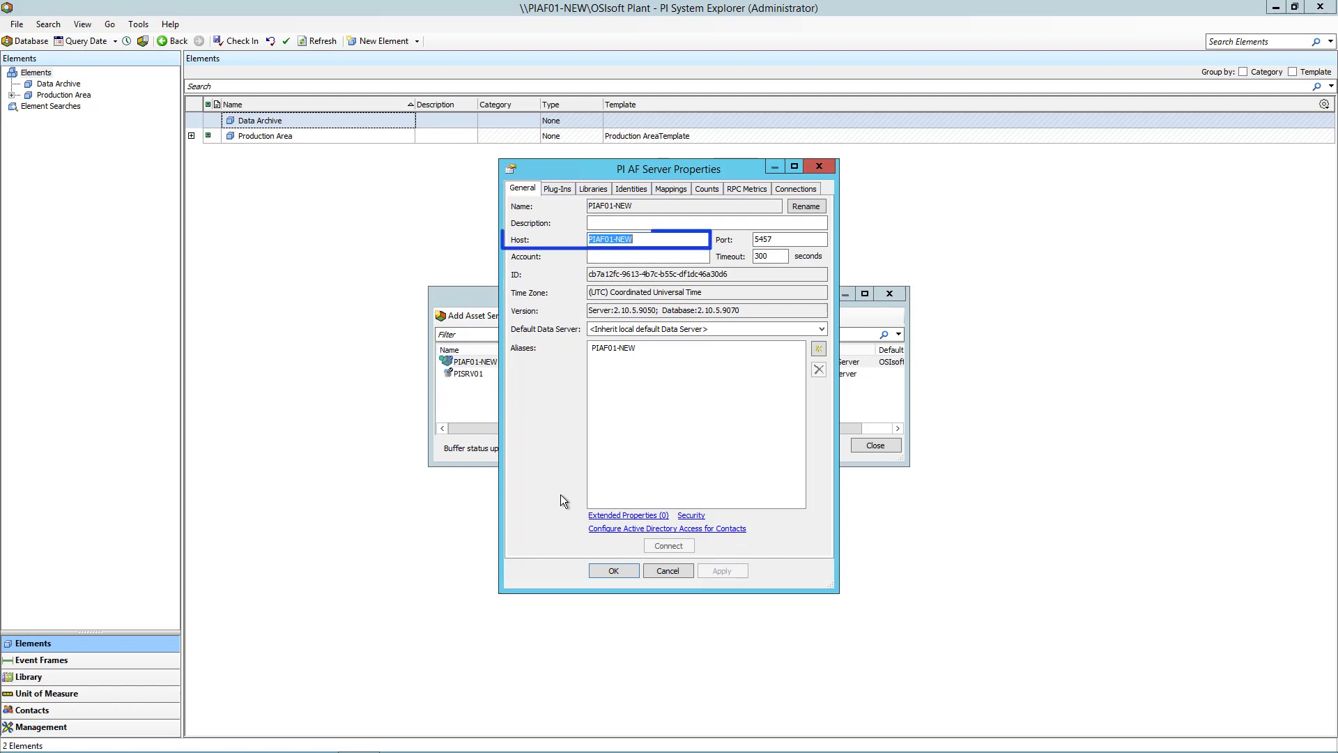